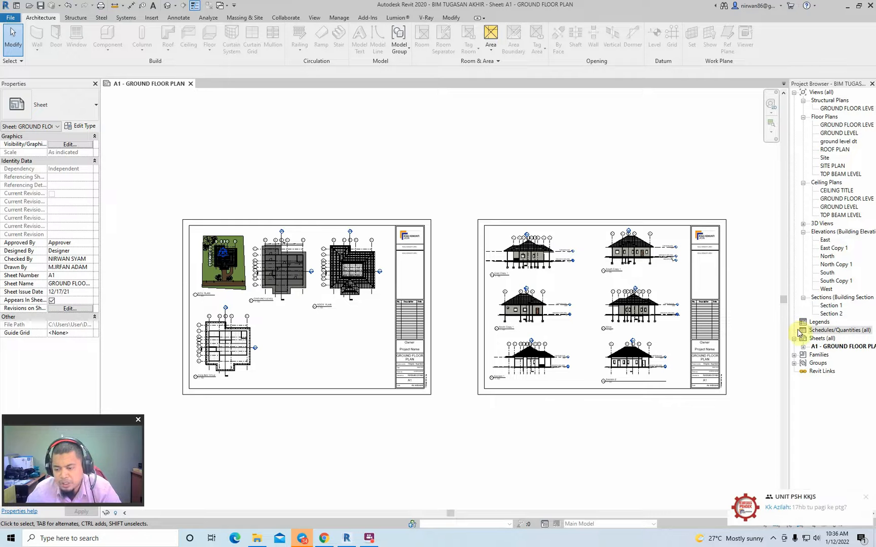
left_click(866, 497)
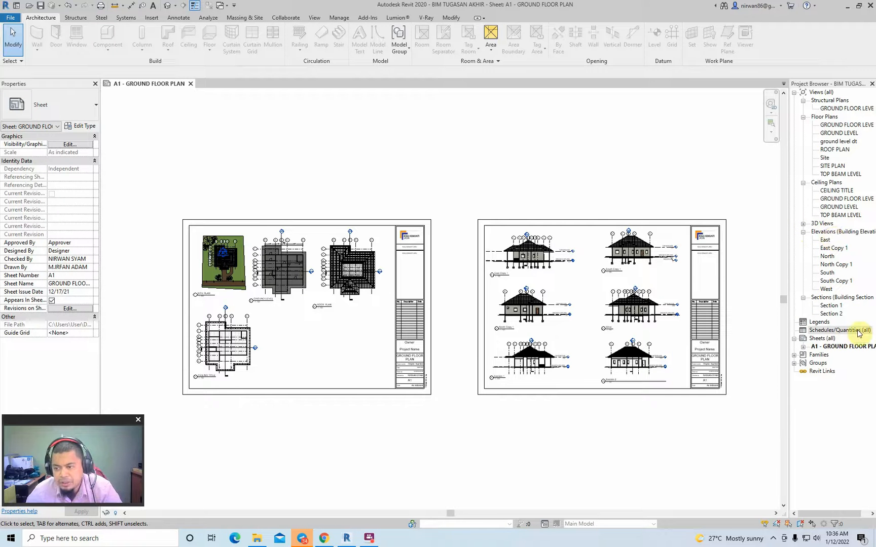
left_click(312, 19)
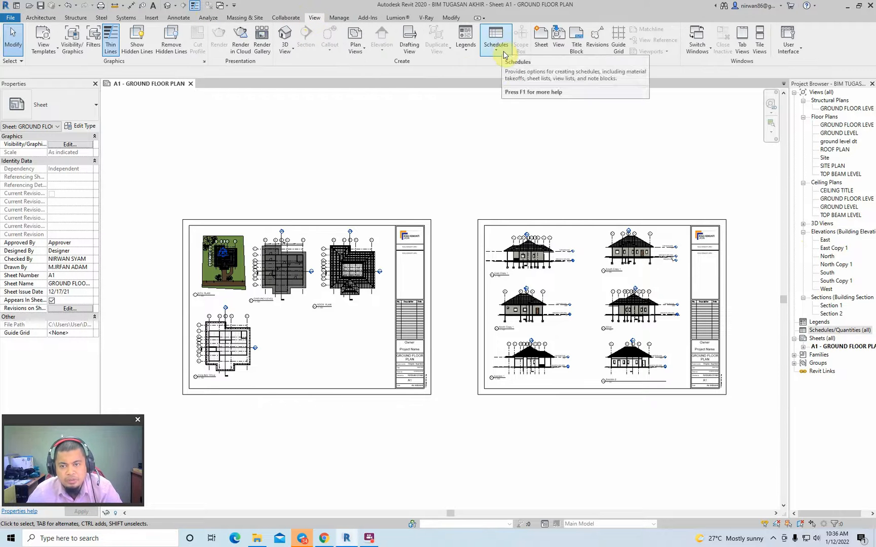
left_click(502, 53)
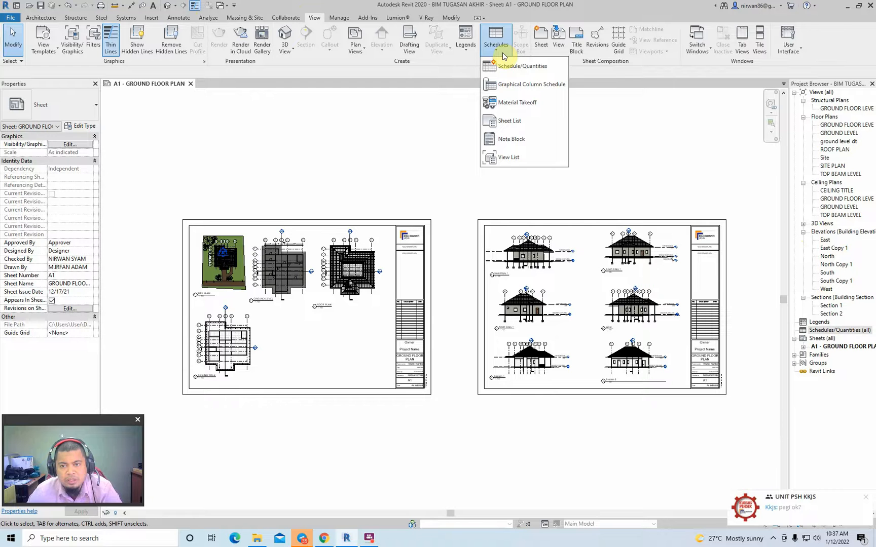
left_click(865, 498)
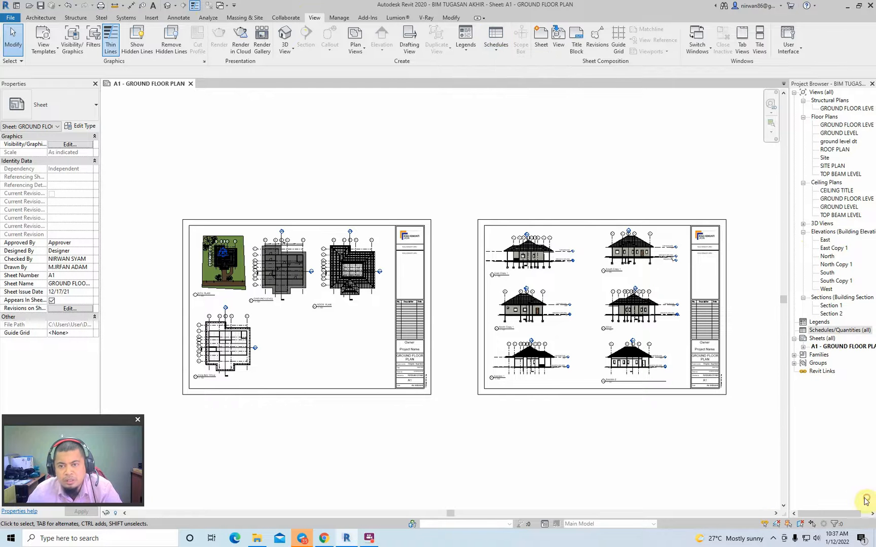
left_click(496, 46)
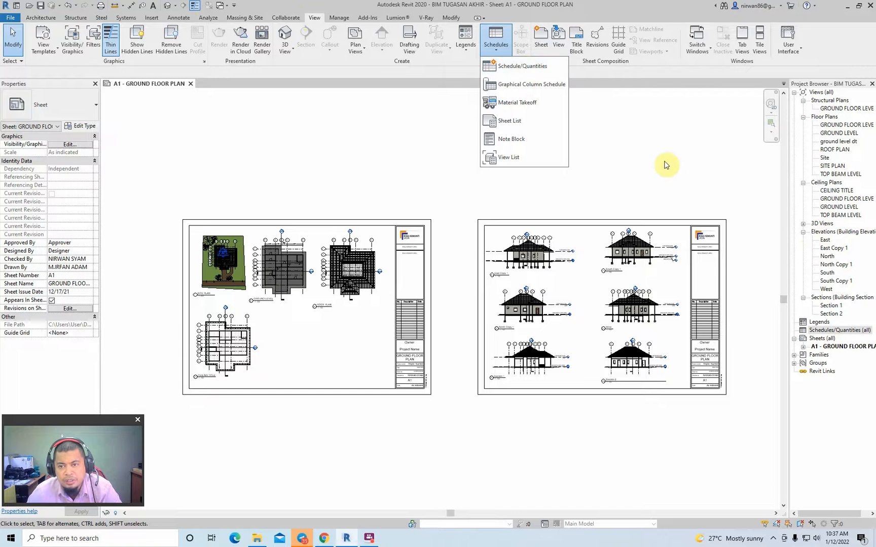
left_click(667, 165)
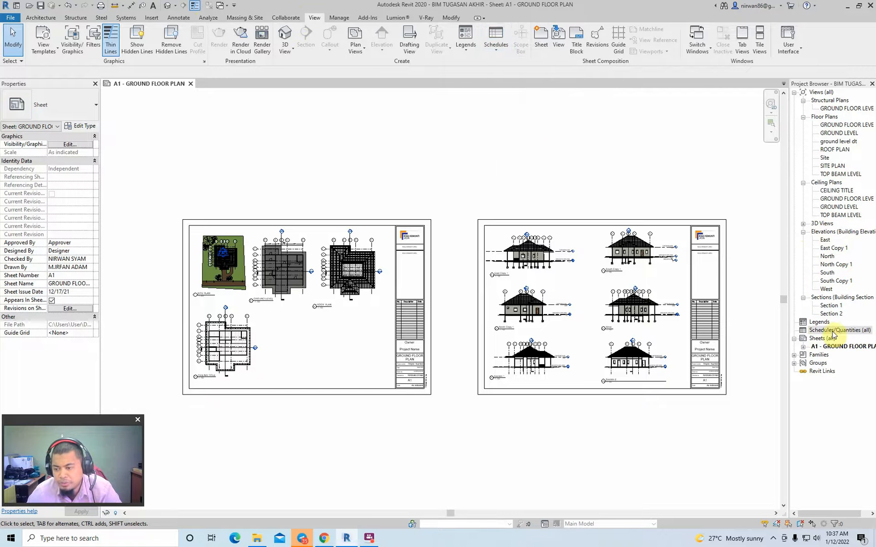
left_click(832, 330)
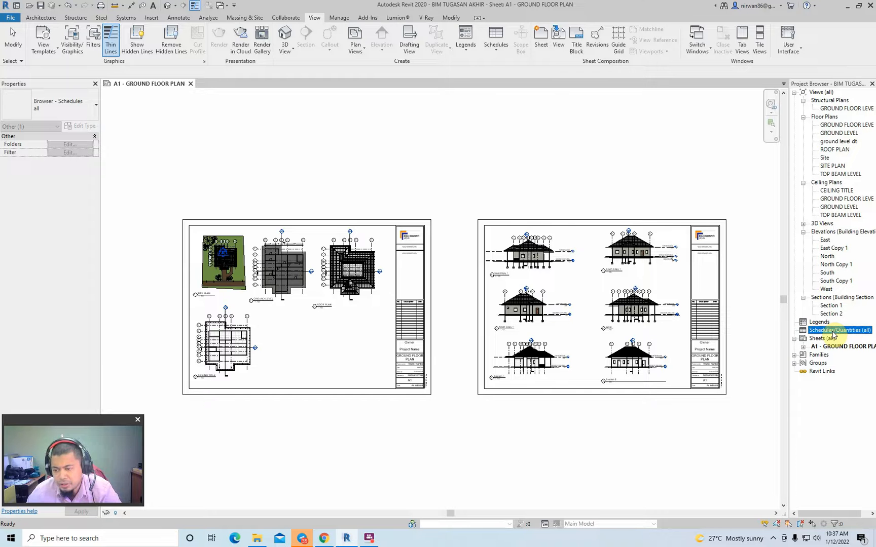
right_click(833, 336)
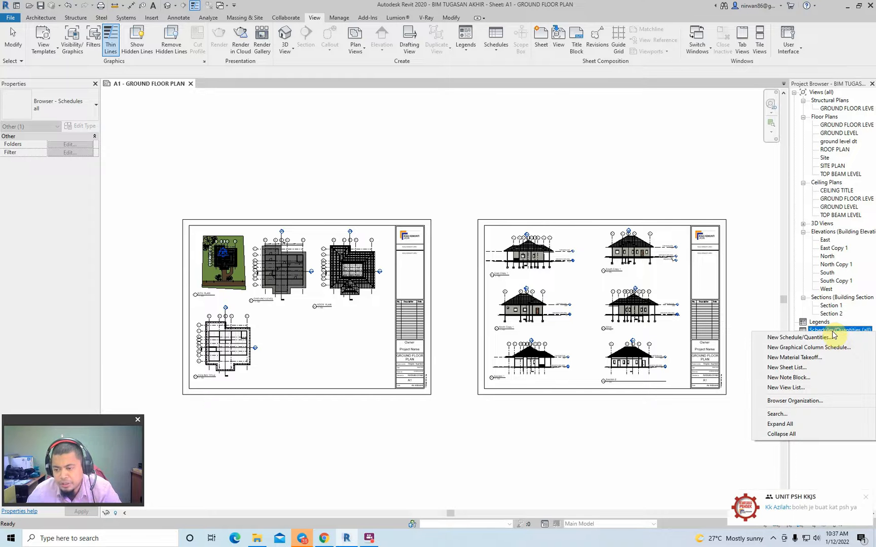
left_click(866, 500)
right_click(811, 330)
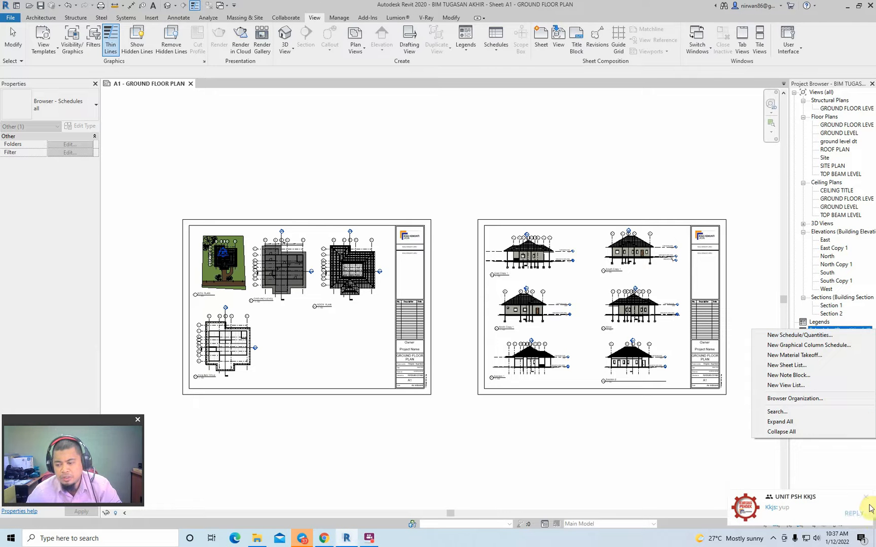
left_click(867, 501)
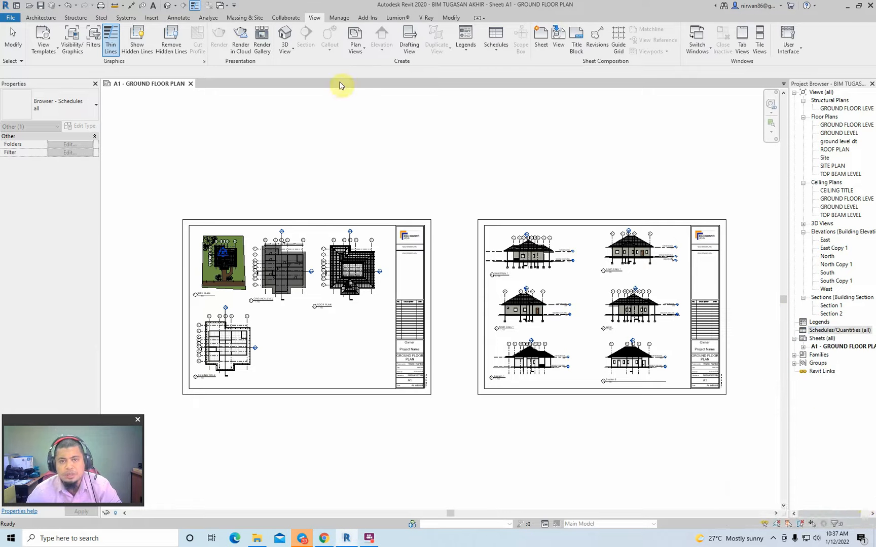
- Start a new Schedule/Quantities schedule
left_click(498, 48)
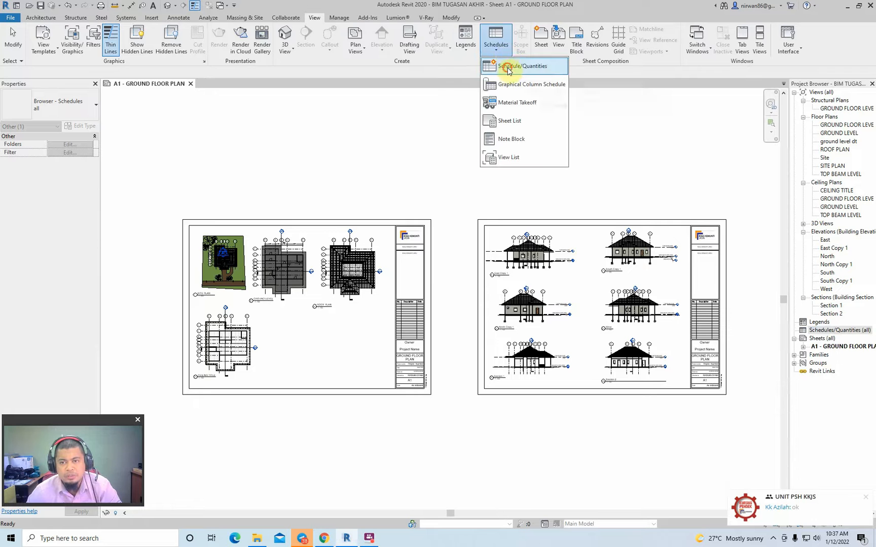
left_click(508, 67)
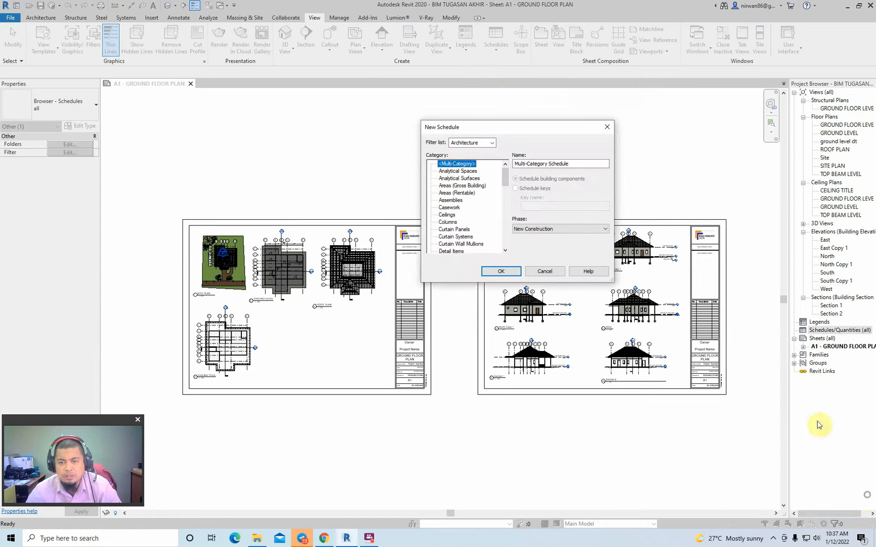
- Try adding Structure, Mechanical, Electrical and Piping to the category filter, and restore it to Architecture only
left_click(492, 143)
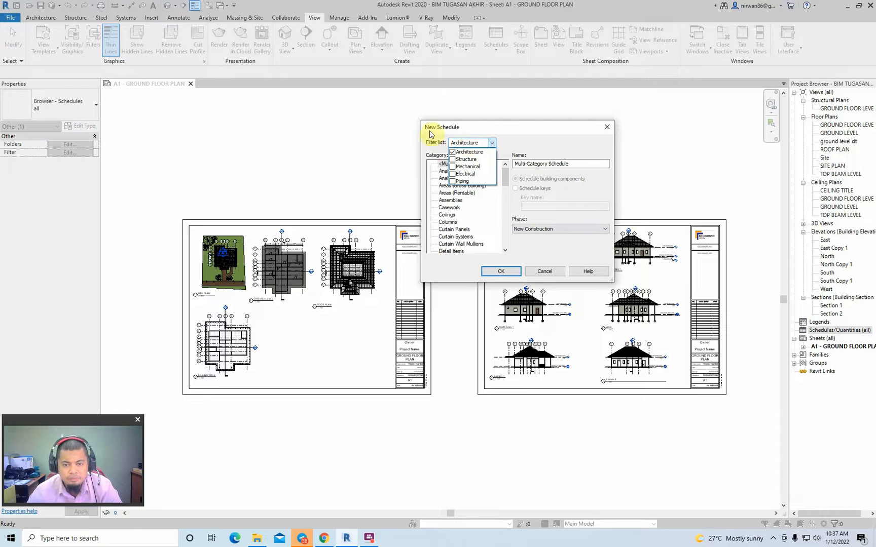
left_click(452, 159)
left_click(452, 166)
left_click(453, 174)
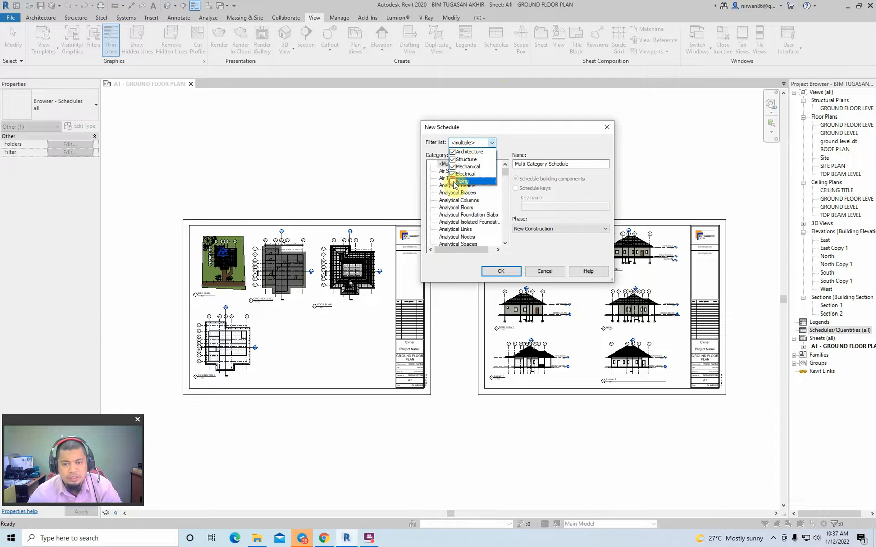
left_click(453, 181)
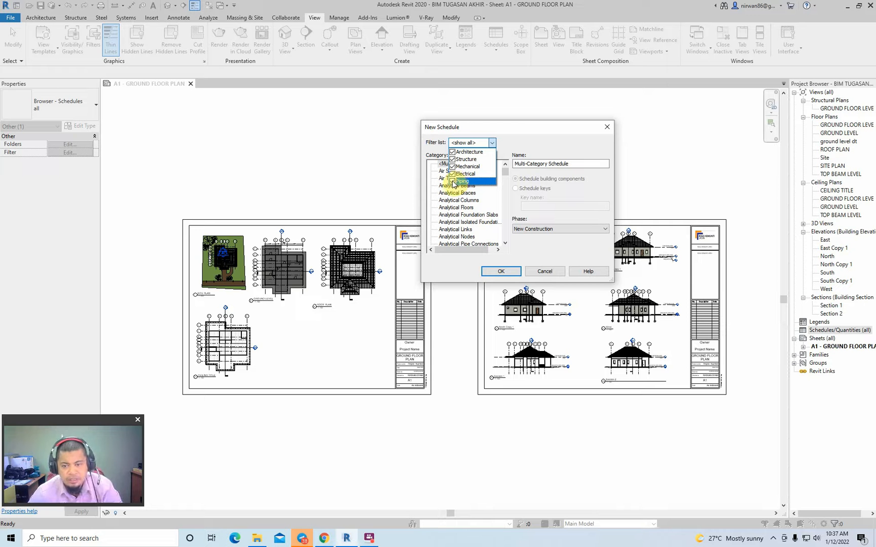
left_click(453, 182)
left_click(453, 173)
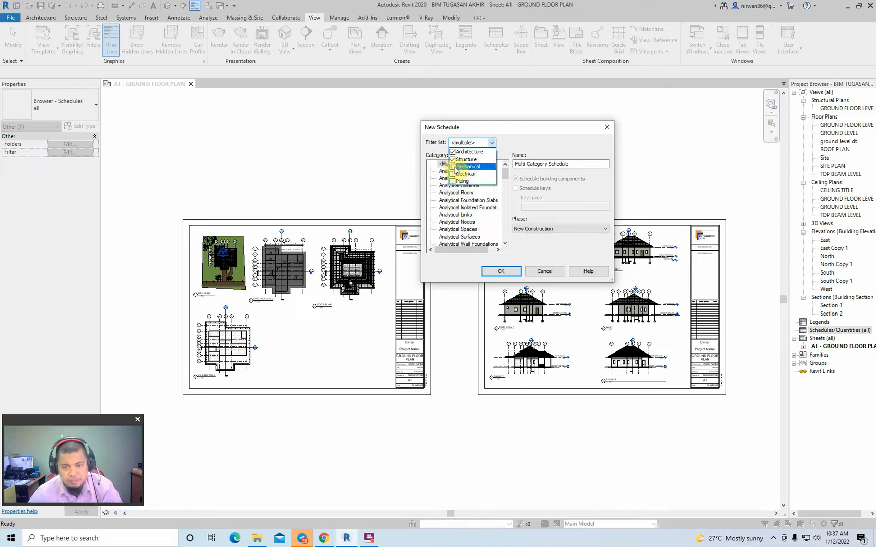
left_click(452, 167)
left_click(452, 160)
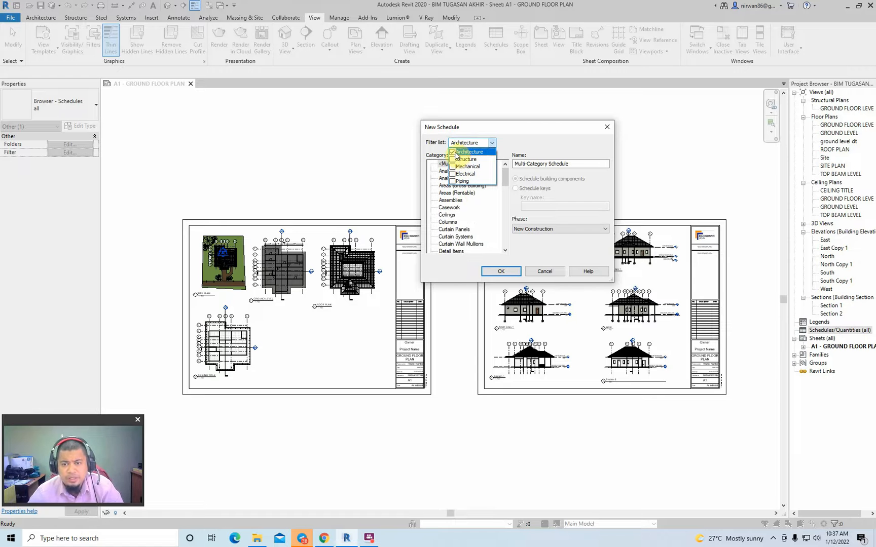
left_click(492, 144)
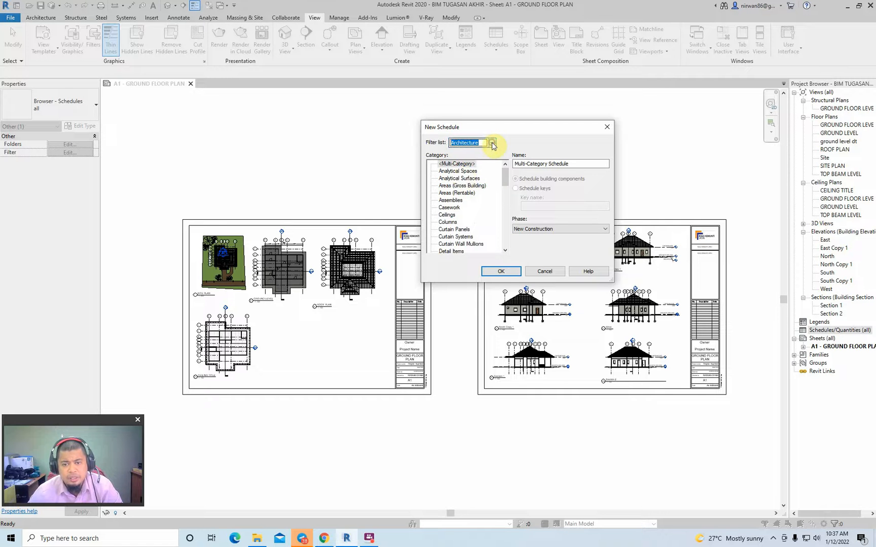
- Choose Doors as the category of the new schedule
left_click(463, 179)
left_click(464, 193)
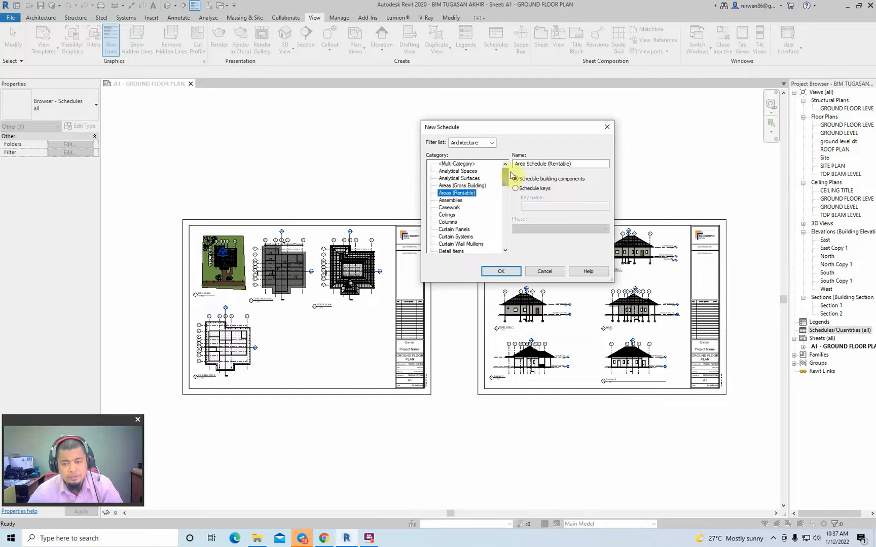
left_click_drag(505, 182, 504, 193)
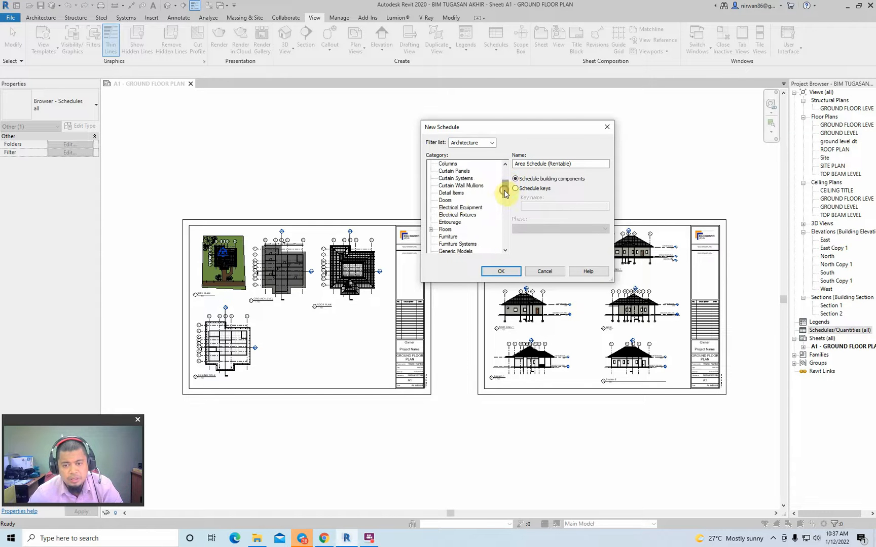
left_click(444, 201)
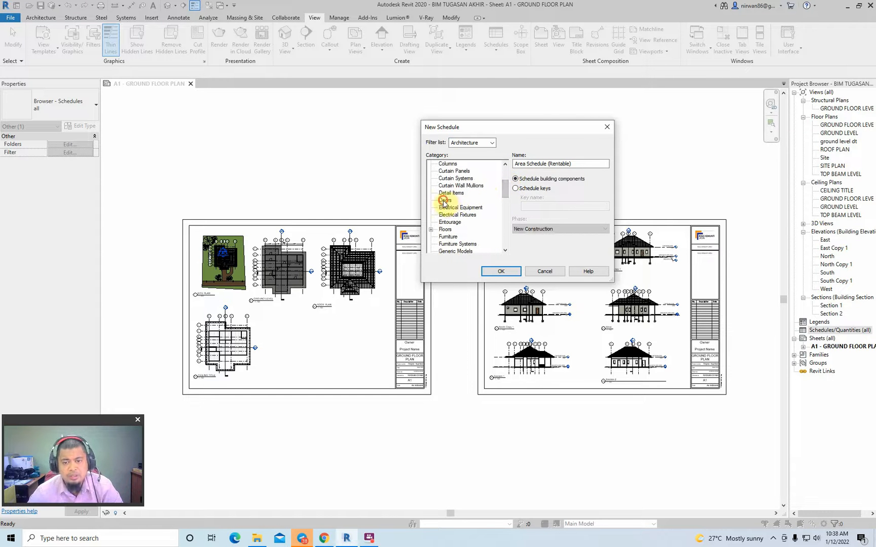
- Try the Schedule keys option for the door schedule and return it to Schedule building components
left_click(518, 162)
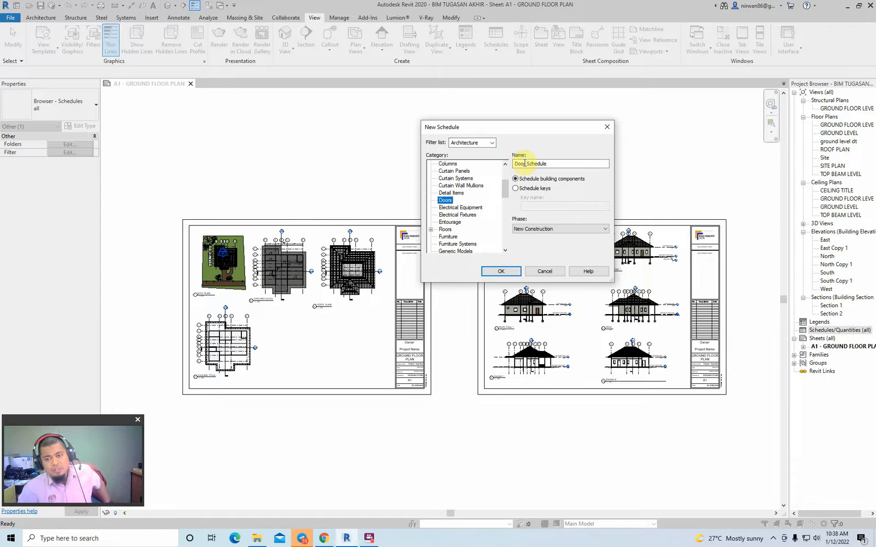
left_click(525, 163)
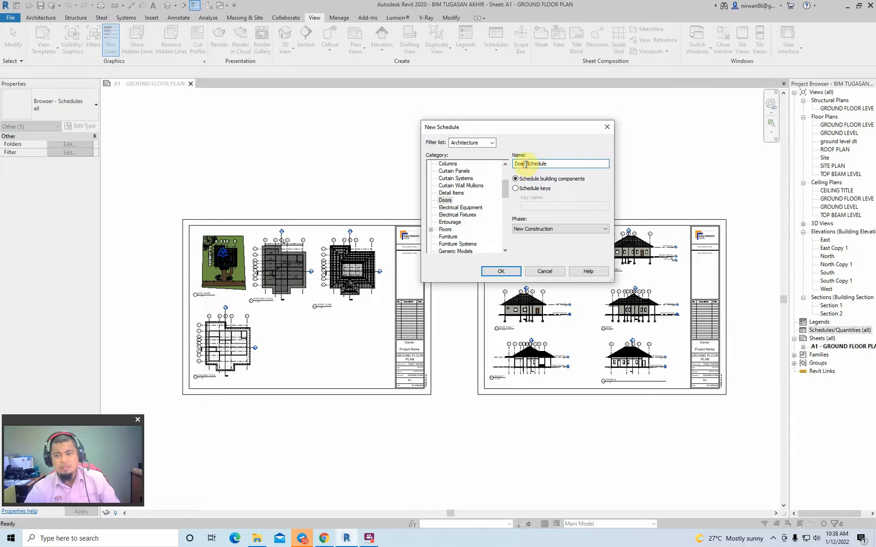
left_click_drag(526, 164, 514, 165)
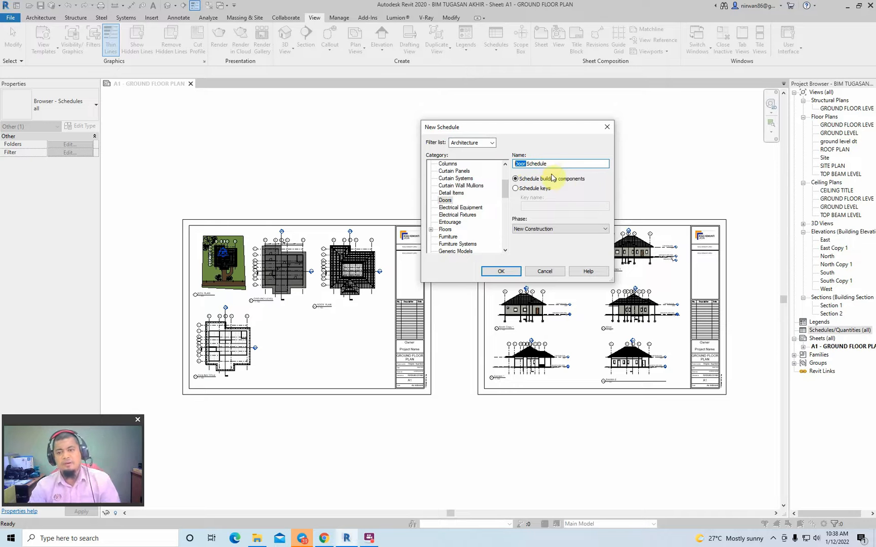
left_click(588, 188)
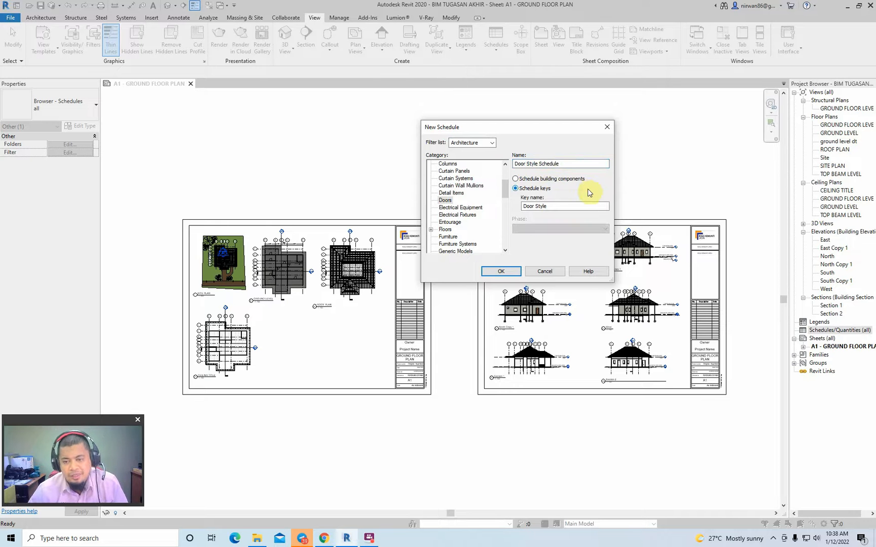
left_click(563, 179)
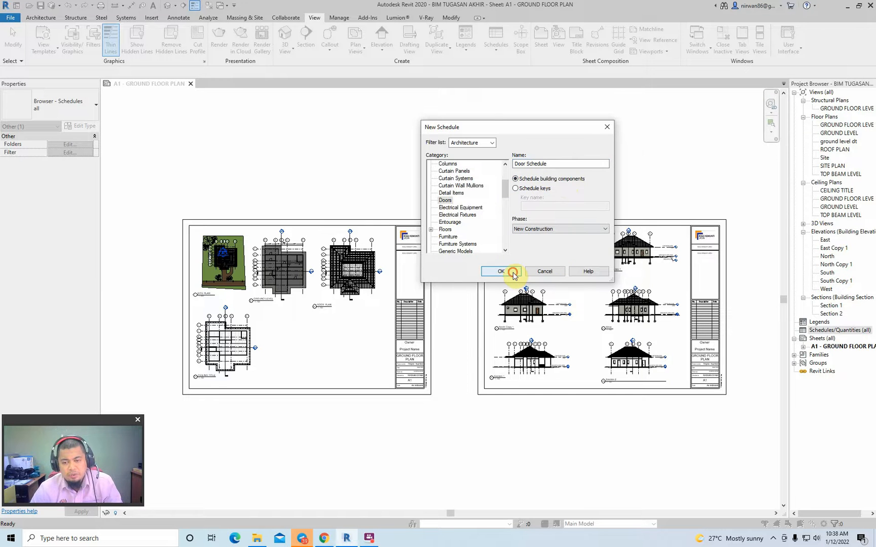
- Create the door schedule and add Count, Description, Family and Type, Height, Thickness and Width as its scheduled fields
left_click(513, 272)
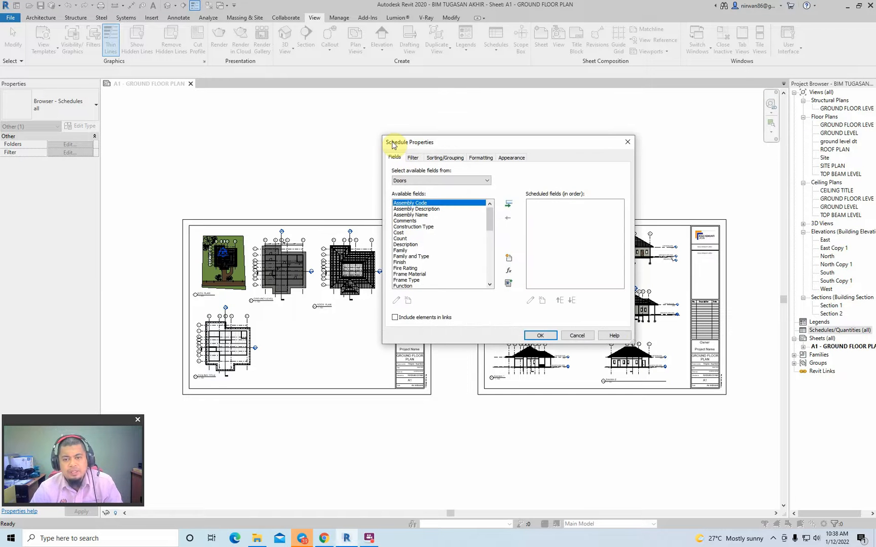
left_click(402, 239)
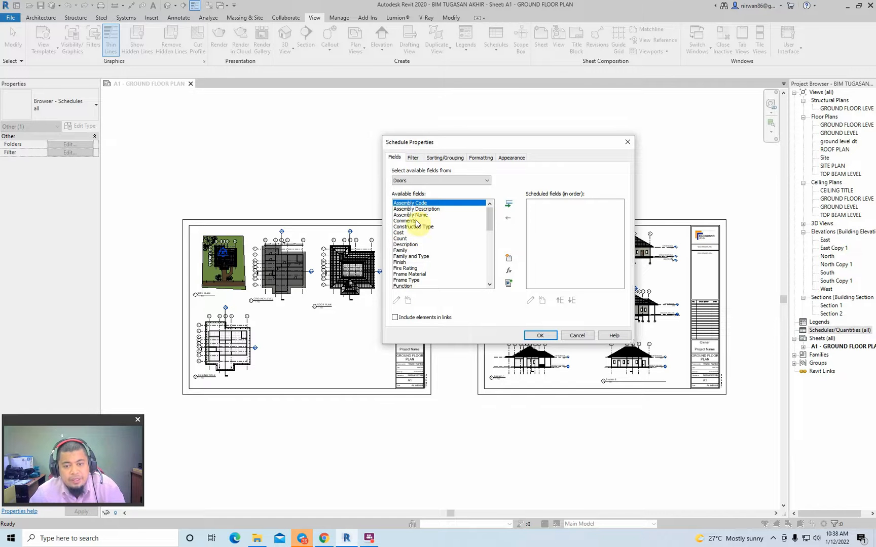
left_click(398, 239)
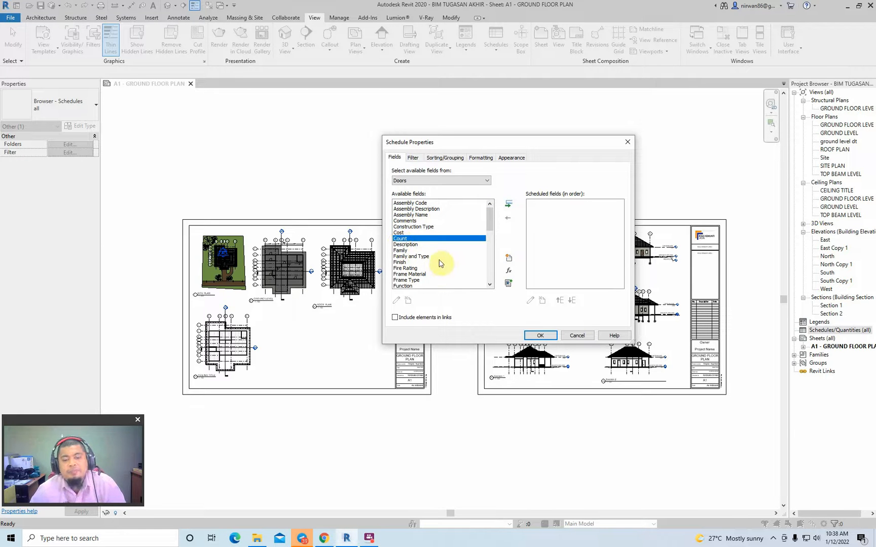
left_click(419, 257, "ctrl")
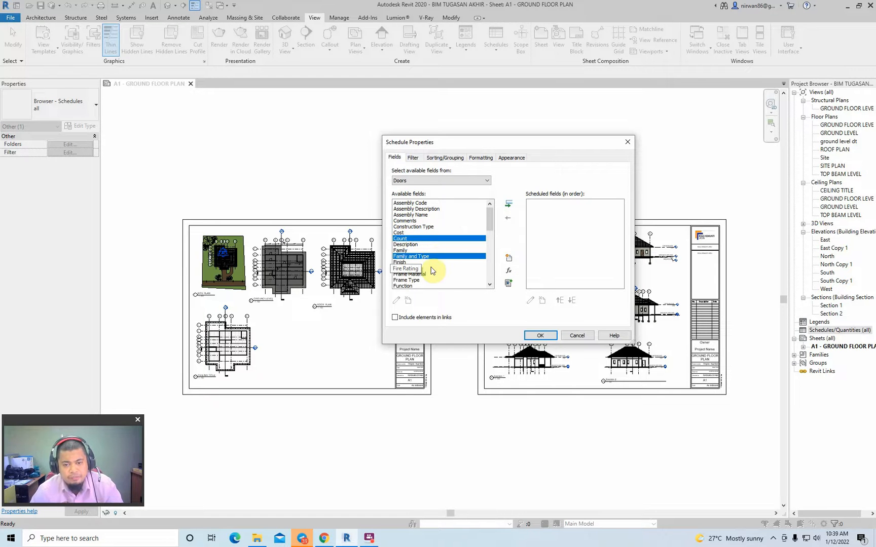
scroll(433, 271, "down", 3)
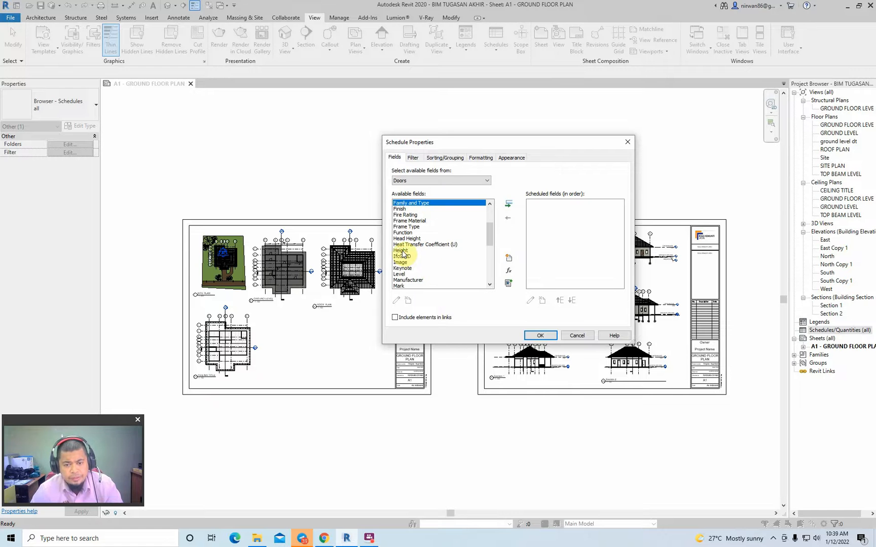
left_click(403, 251, "ctrl")
scroll(424, 277, "down", 5)
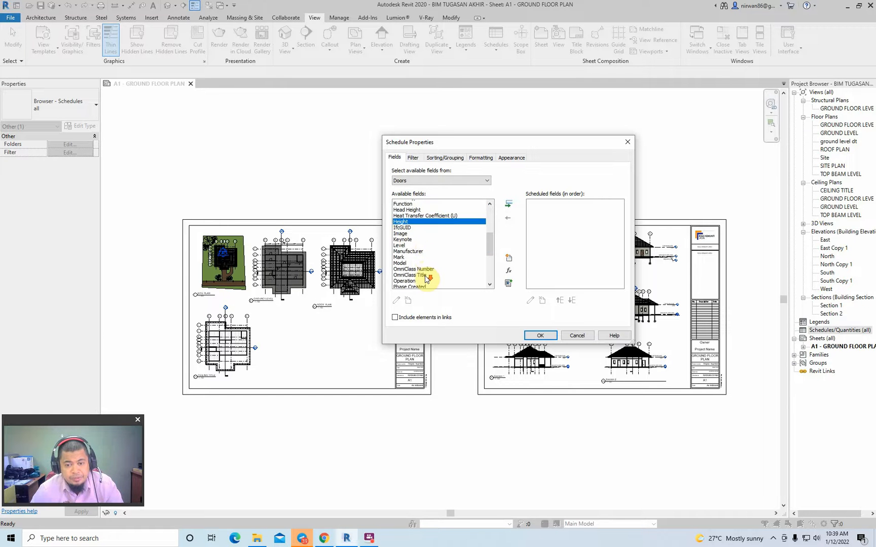
scroll(425, 279, "down", 2)
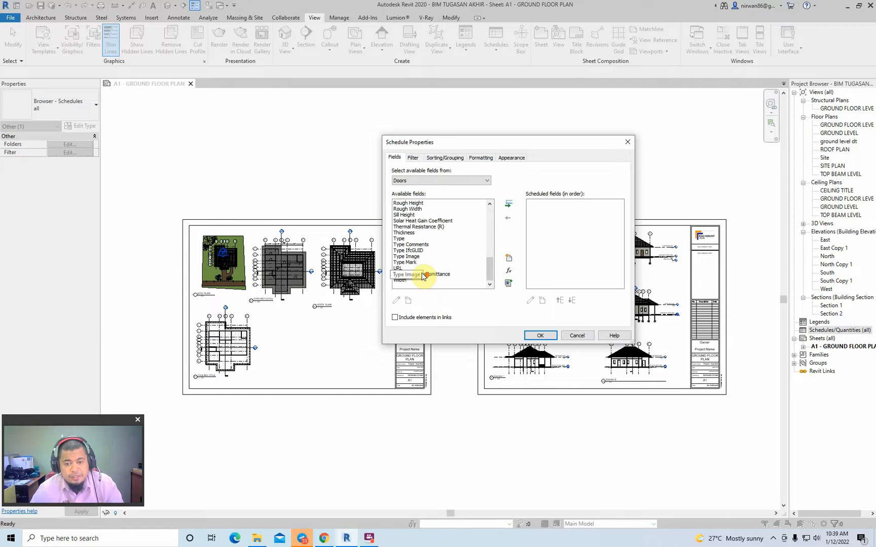
left_click(406, 234, "ctrl")
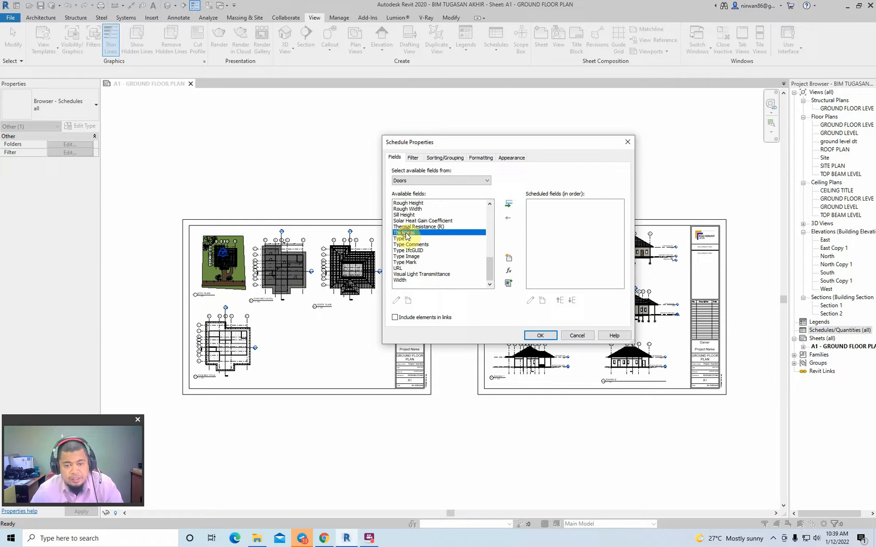
left_click(404, 282, "ctrl")
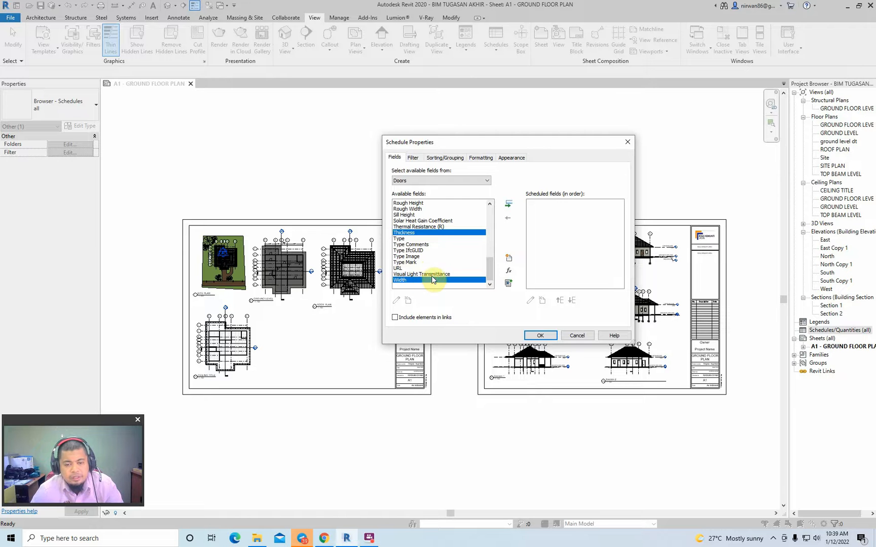
scroll(429, 283, "up", 3)
scroll(433, 279, "up", 5)
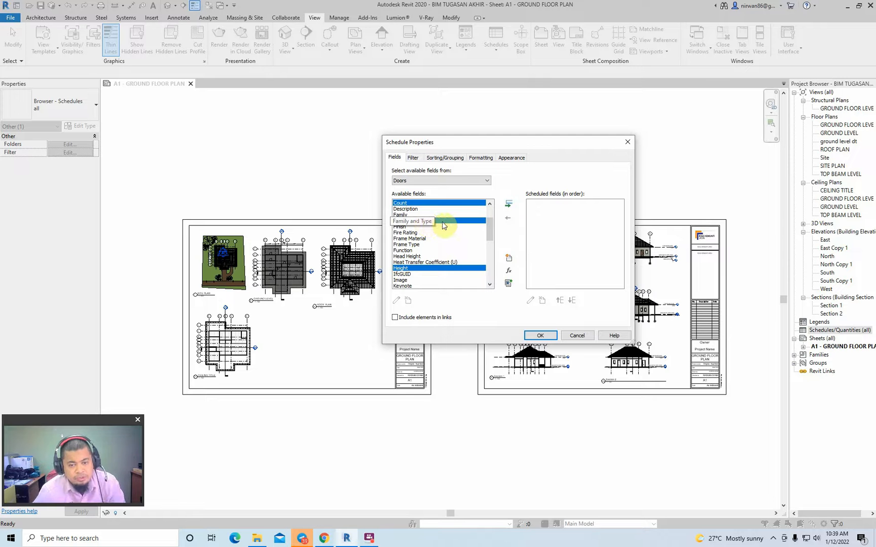
scroll(444, 226, "up", 2)
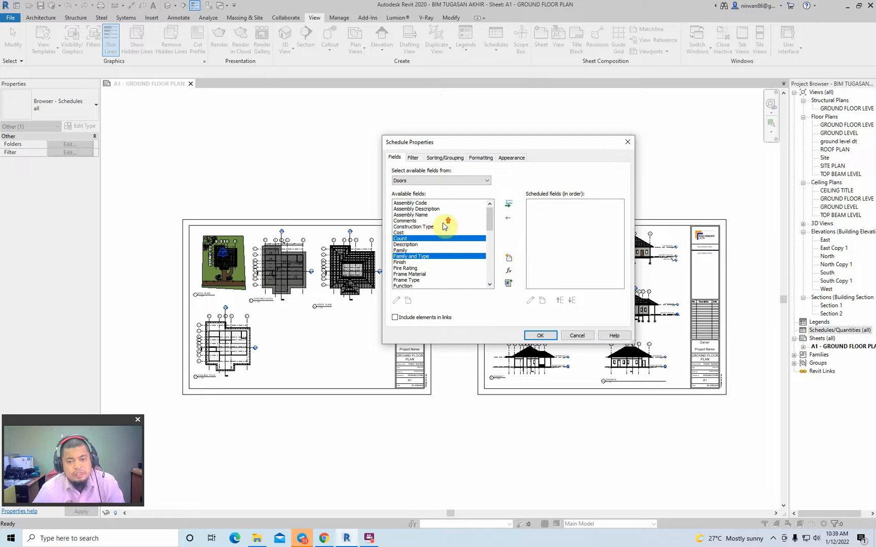
left_click(410, 245, "ctrl")
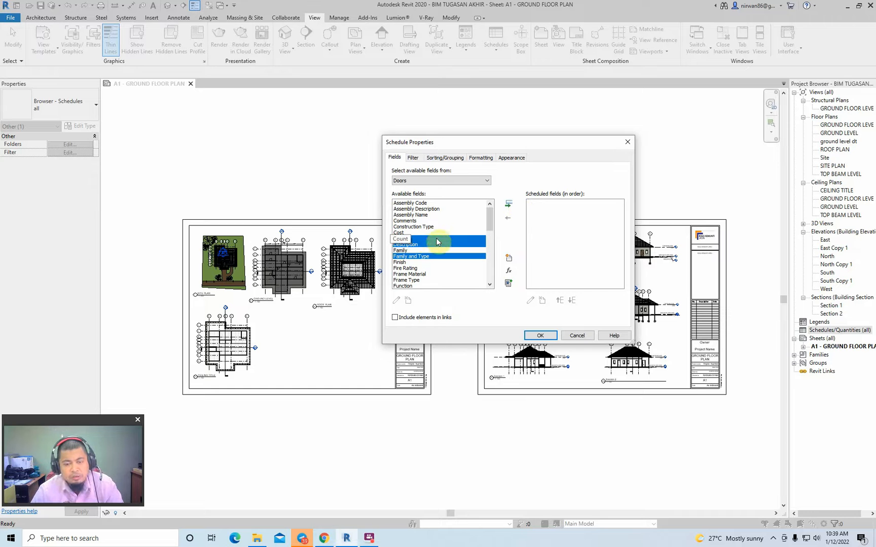
left_click(509, 207)
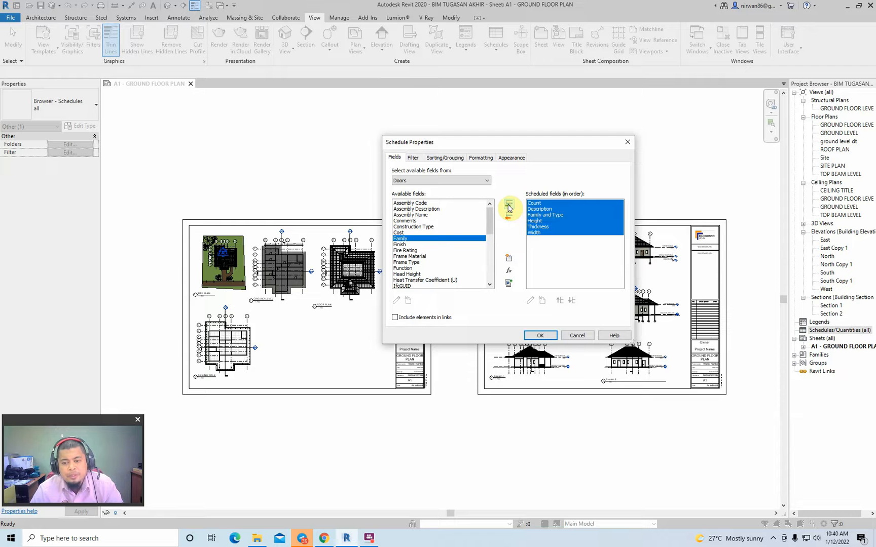
- Reorder the scheduled fields so Family and Type comes first, with Height directly after it
left_click(552, 227)
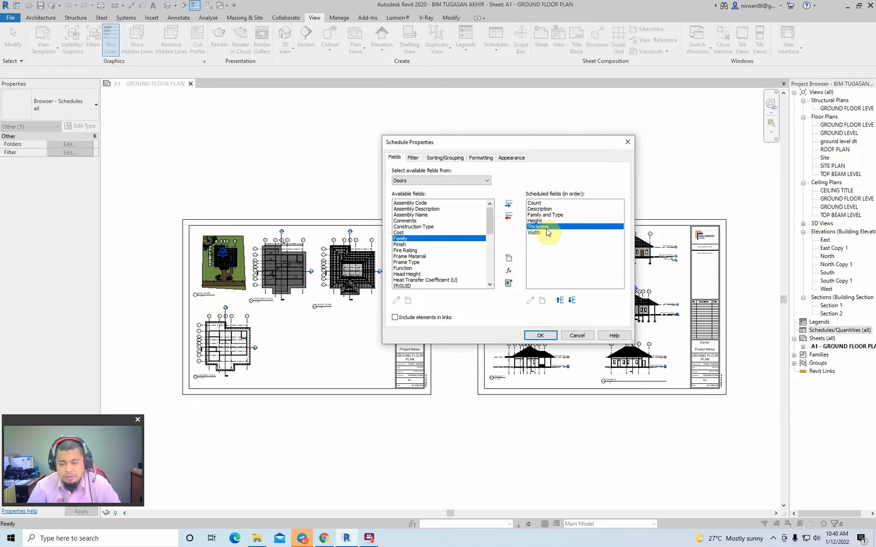
left_click(541, 216)
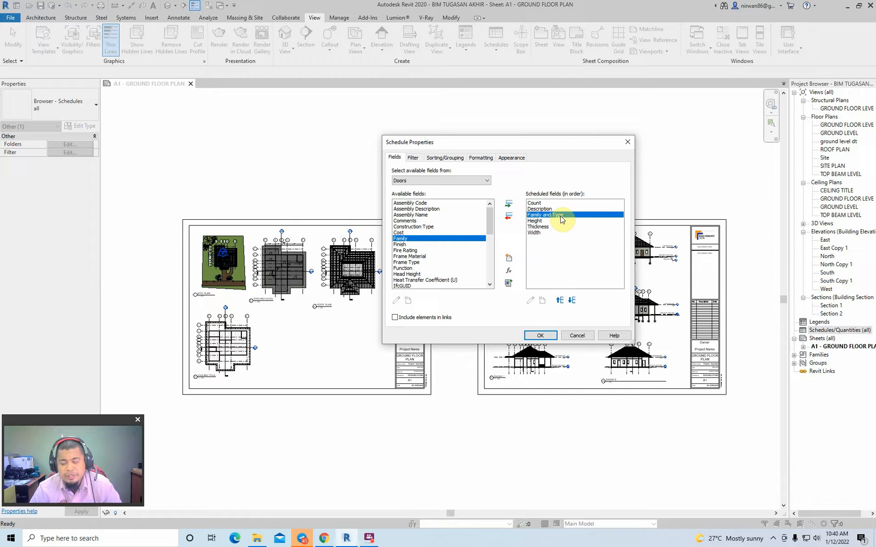
left_click(560, 302)
left_click(560, 302)
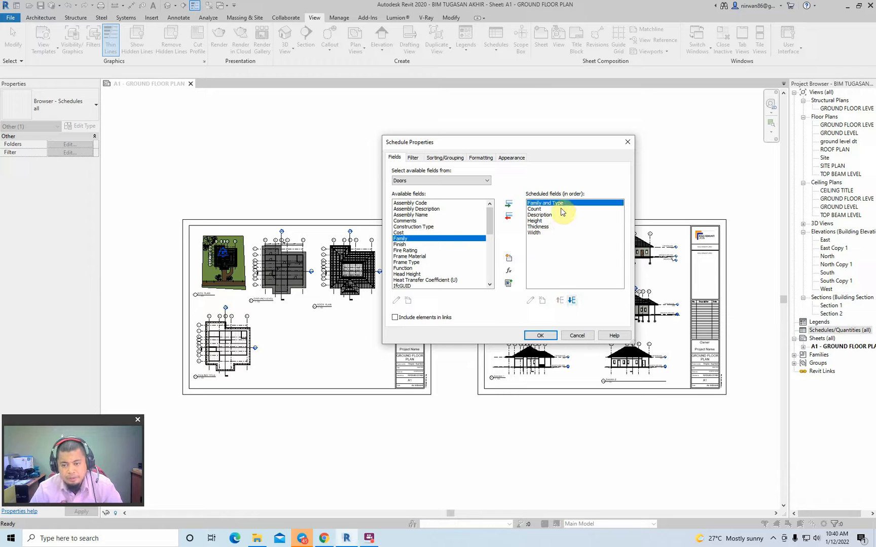
left_click(537, 226)
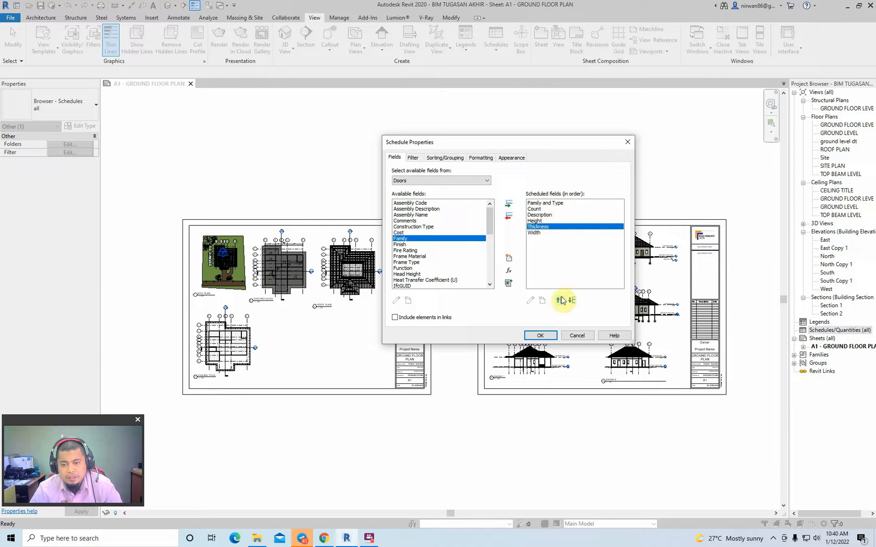
left_click(540, 220)
left_click(559, 300)
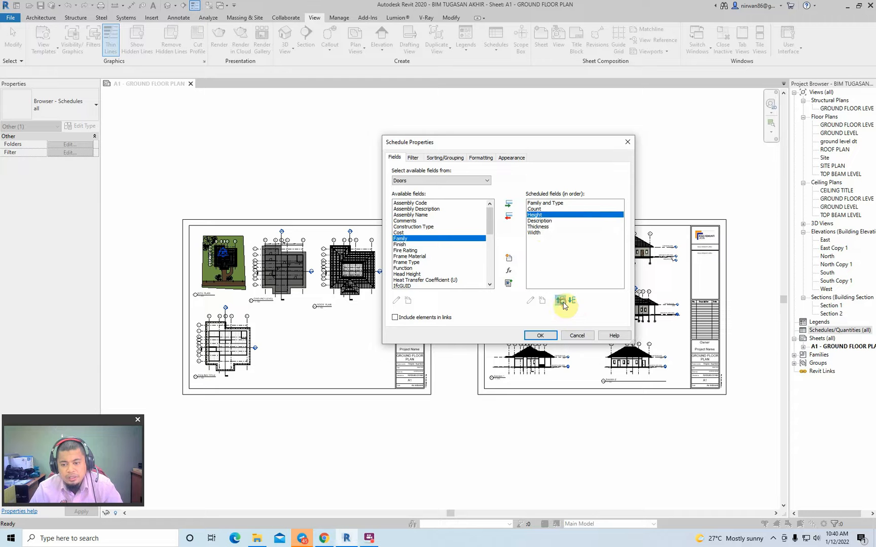
left_click(560, 300)
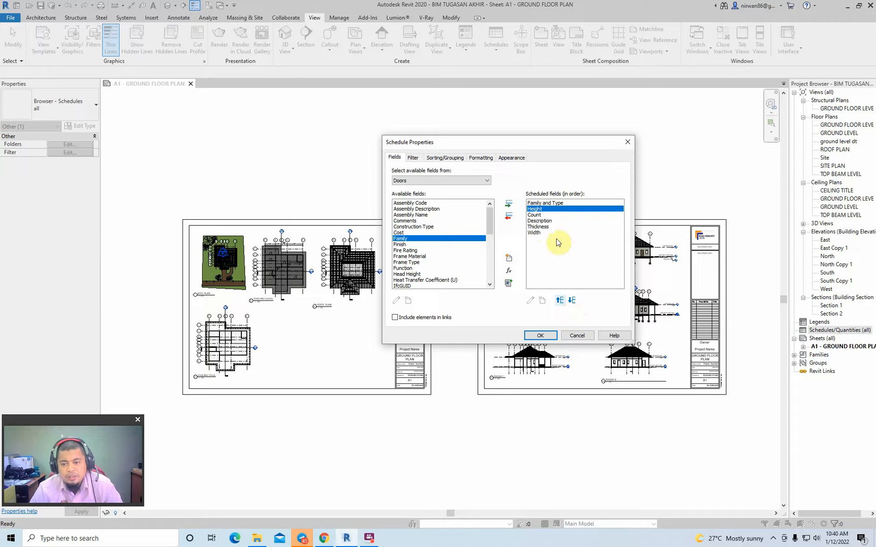
- Move Width and Thickness up so they follow Height, ahead of Count and Description
left_click(537, 233)
left_click(560, 300)
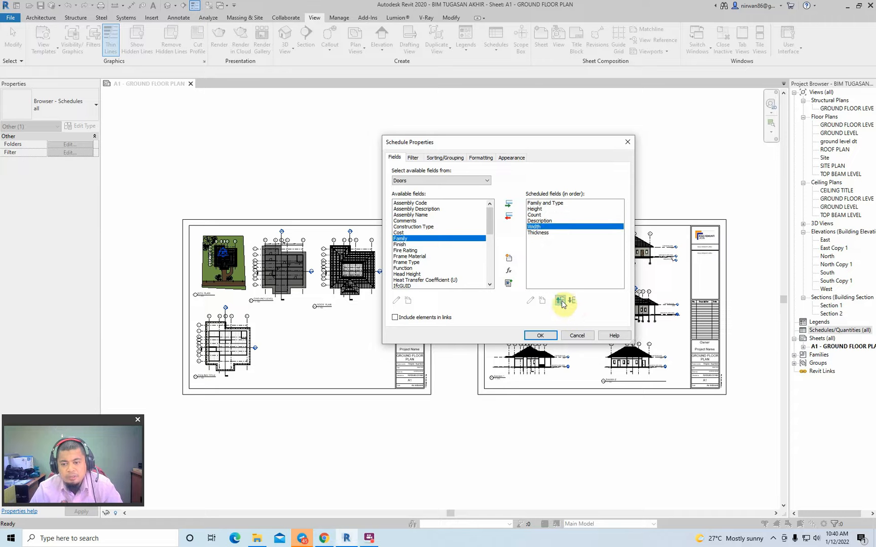
left_click(560, 301)
left_click(560, 301)
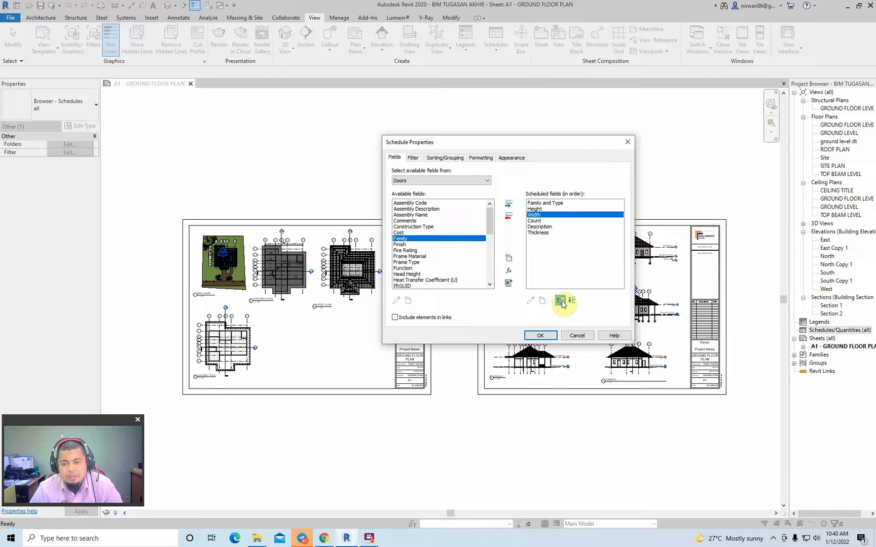
left_click(541, 233)
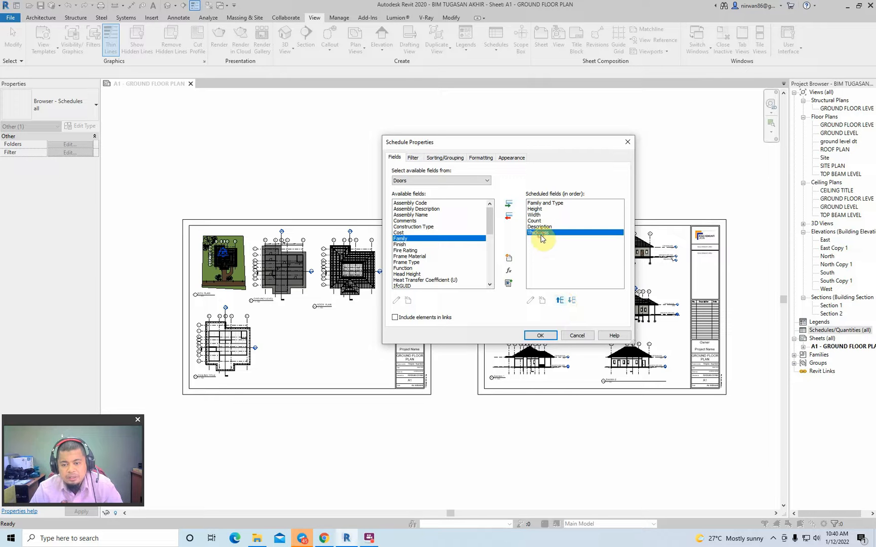
left_click(560, 300)
left_click(560, 300)
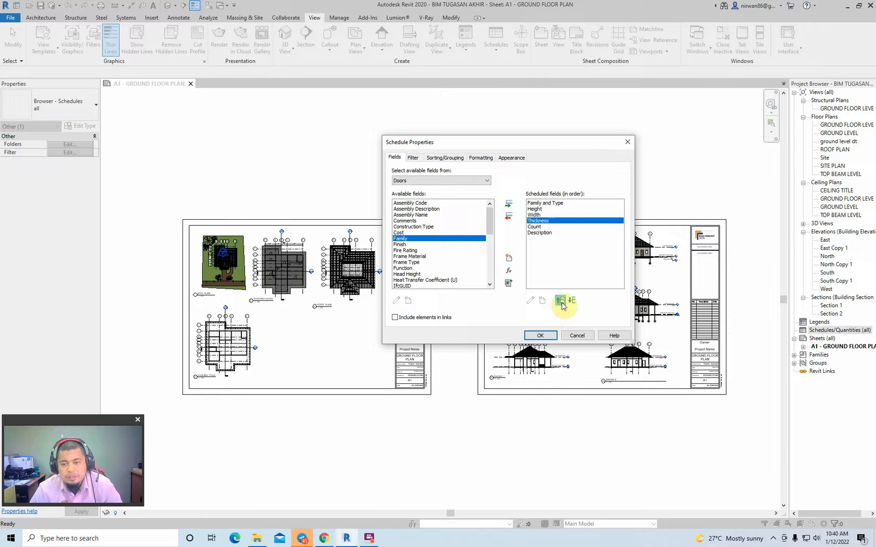
left_click(540, 227)
left_click(543, 234)
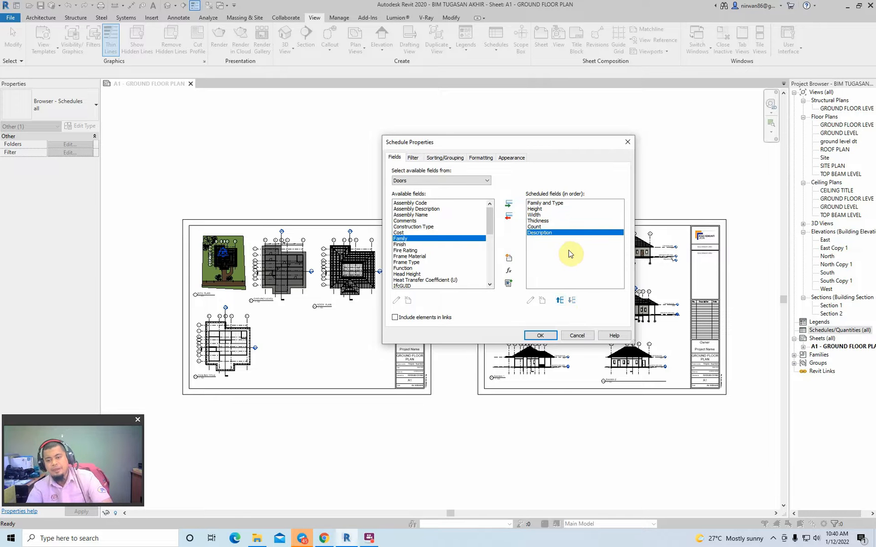
left_click(545, 203)
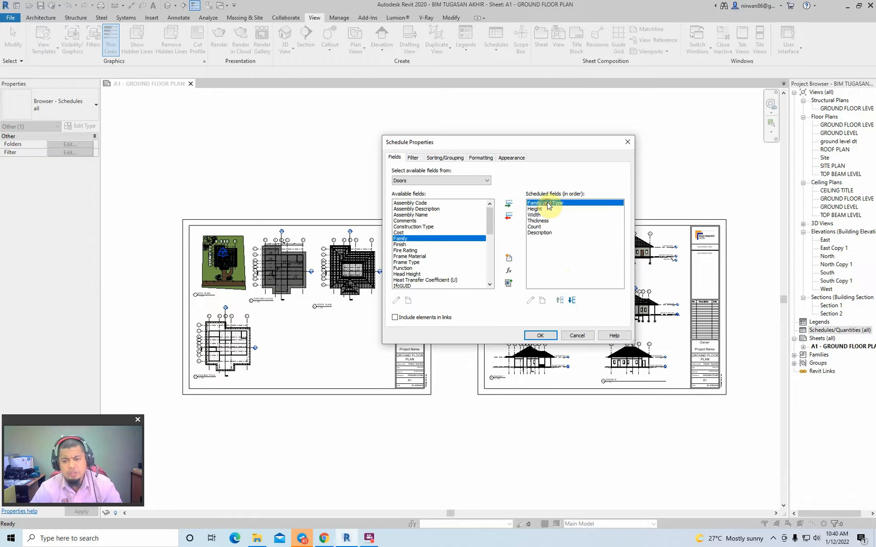
left_click(548, 210)
left_click(546, 215)
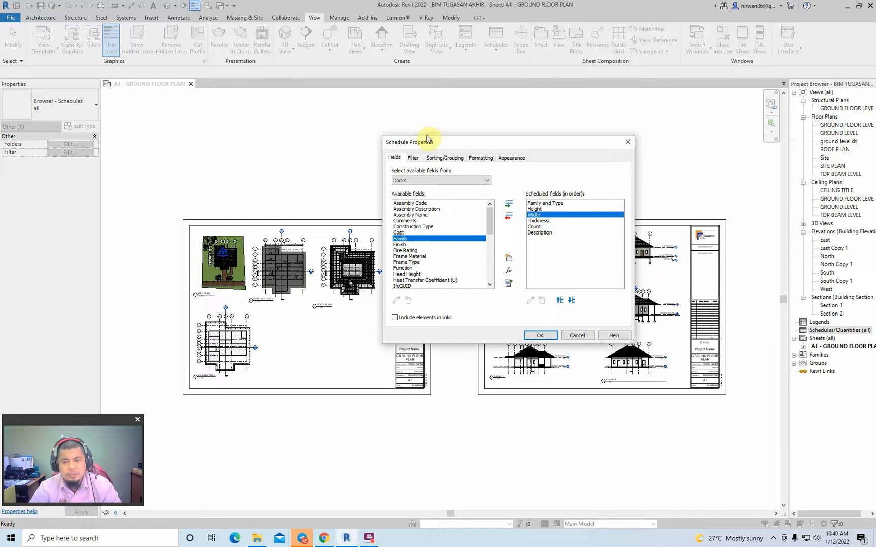
- Set the door schedule's primary sorting to Family and Type, with no secondary sort field
left_click(452, 159)
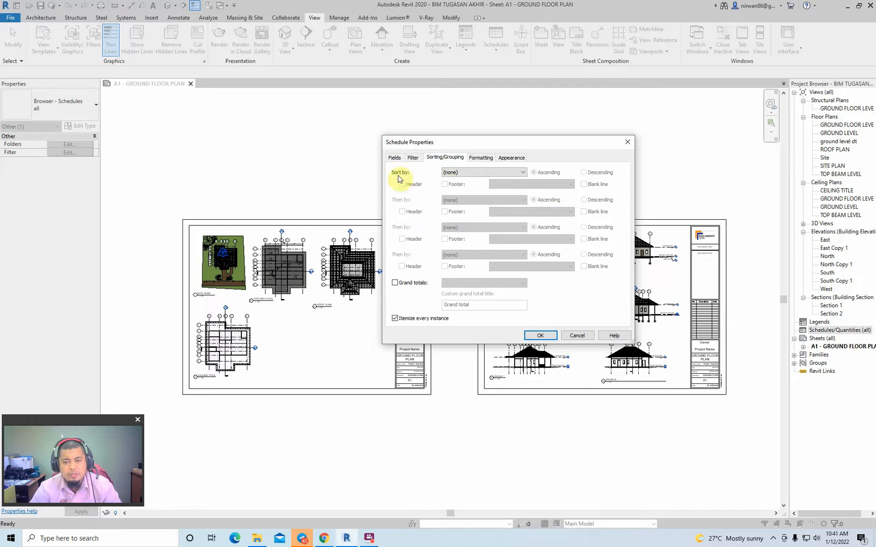
left_click(489, 173)
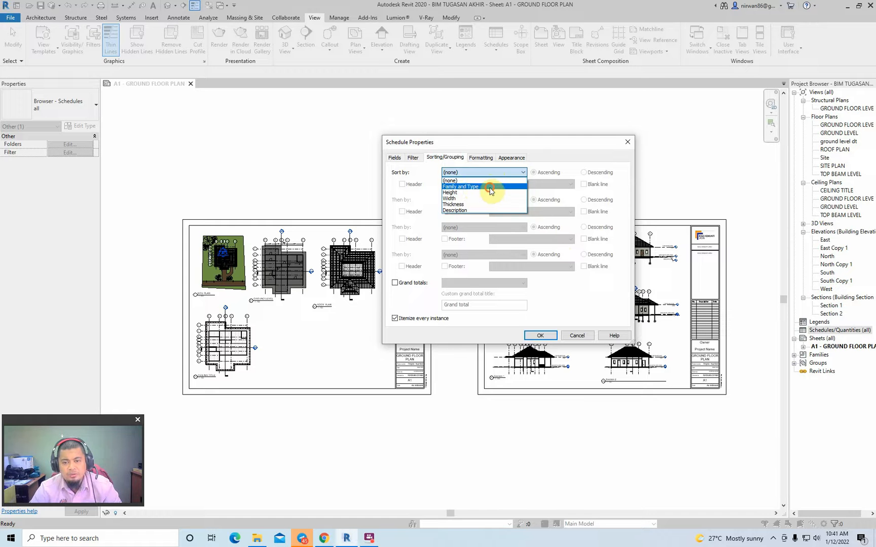
left_click(491, 186)
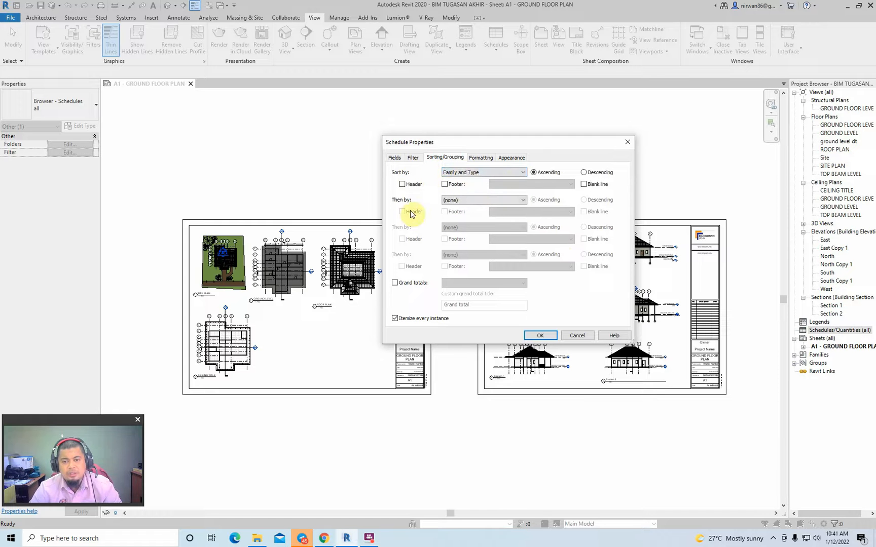
left_click(495, 201)
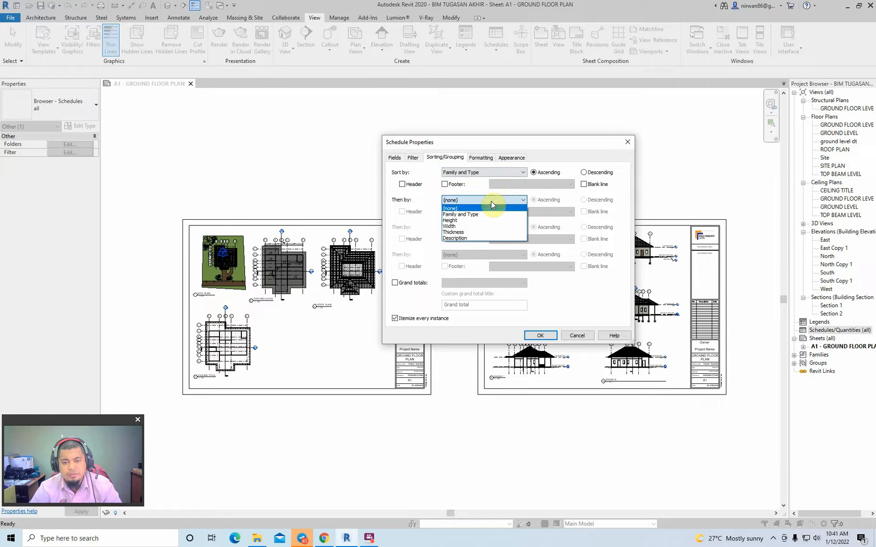
left_click(495, 201)
left_click(395, 158)
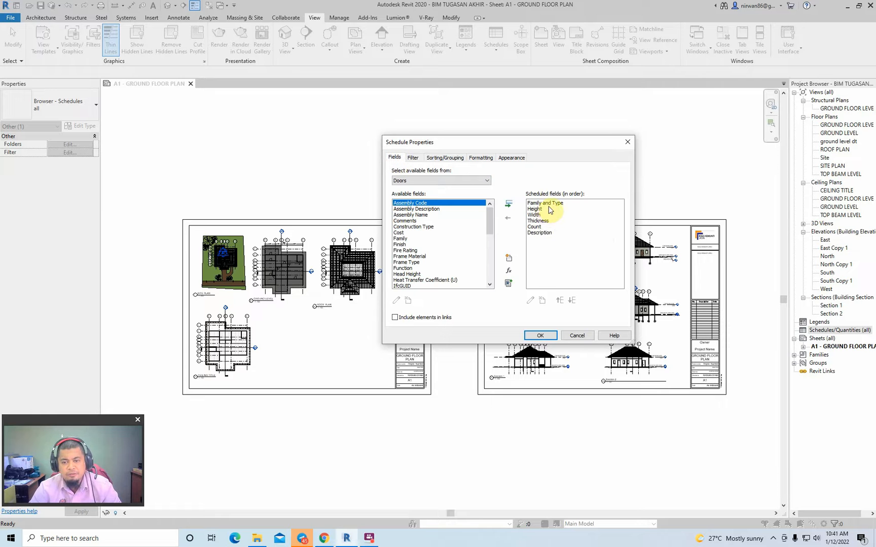
left_click(446, 158)
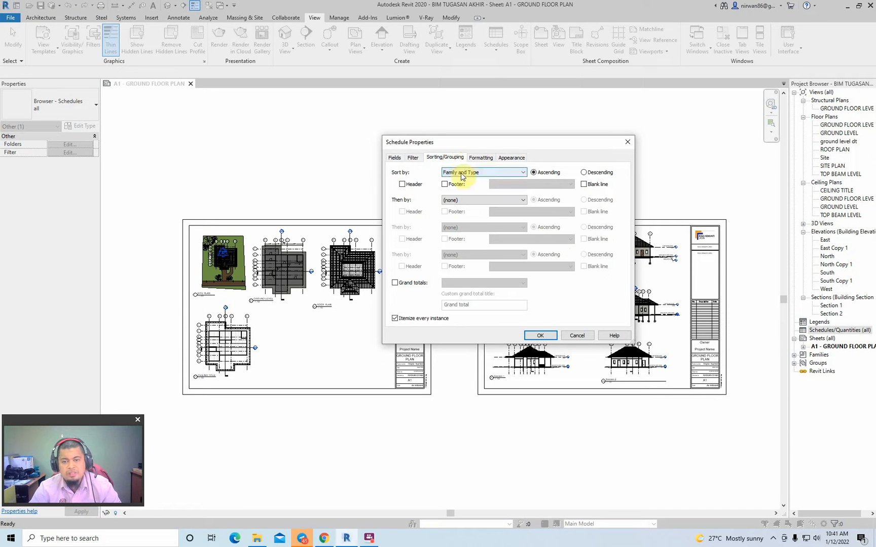
- Enable grand totals for the door schedule with the Title, count, and totals option
left_click(395, 284)
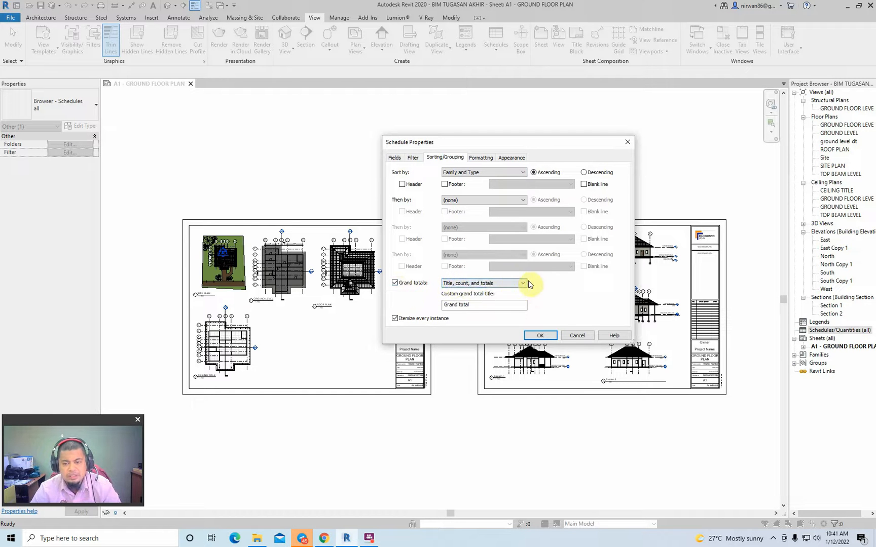
left_click(396, 284)
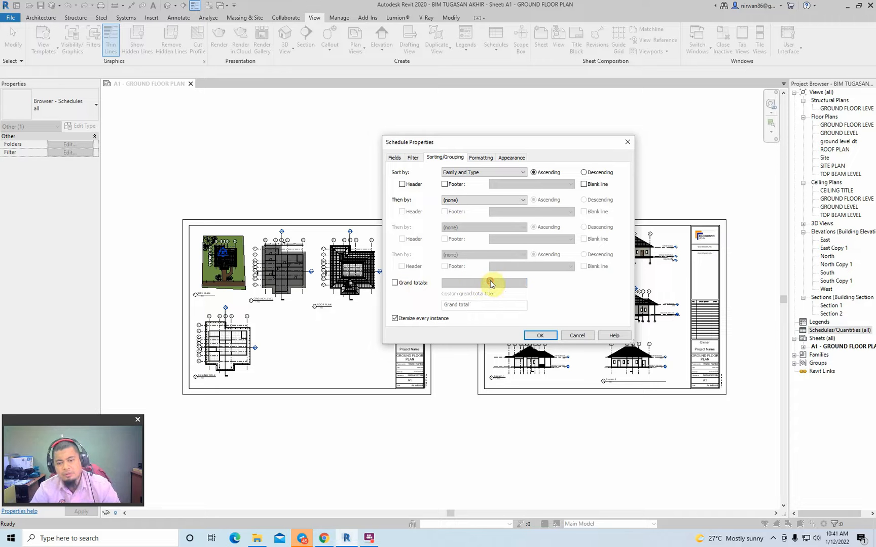
left_click(395, 283)
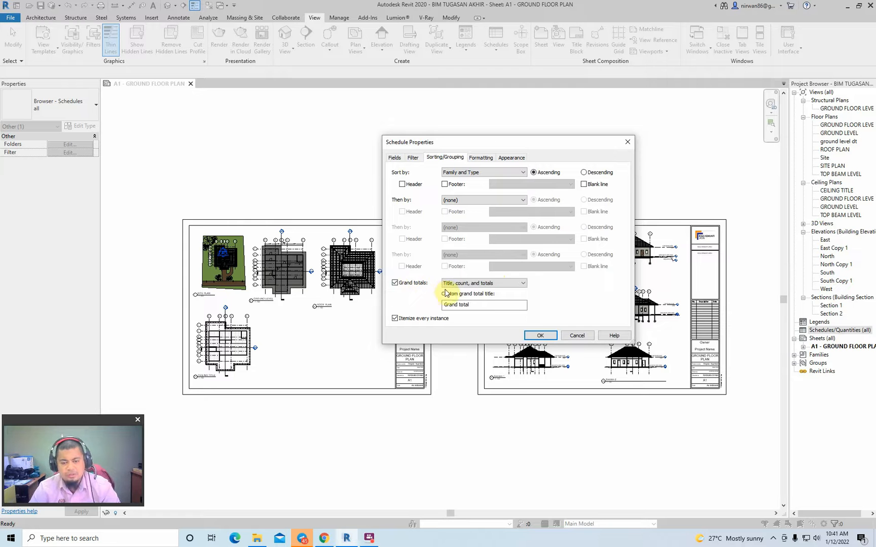
- Keep Title, count, and totals as the grand totals format and generate the door schedule
left_click(523, 283)
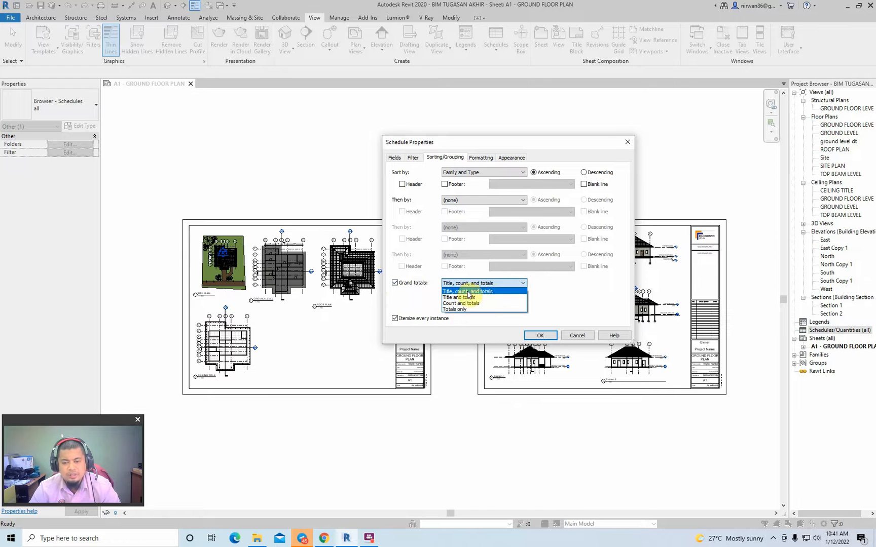
left_click(489, 293)
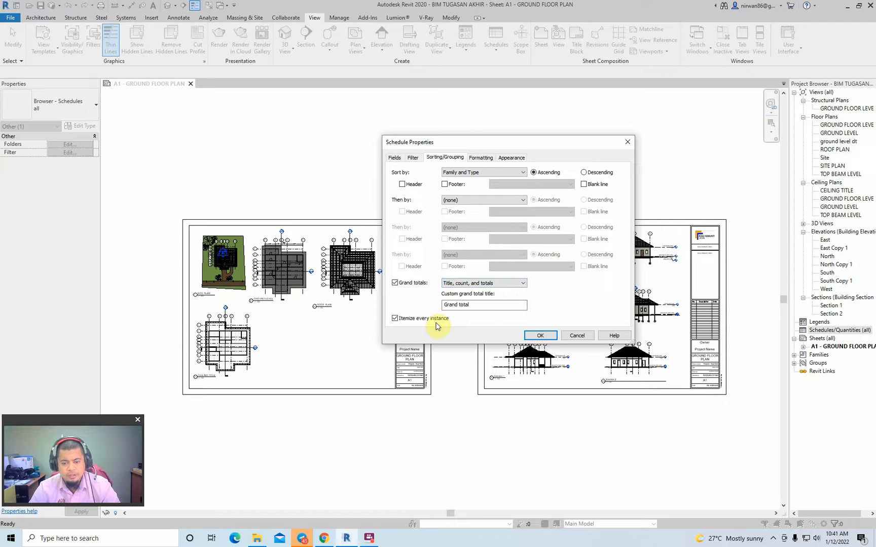
left_click(540, 335)
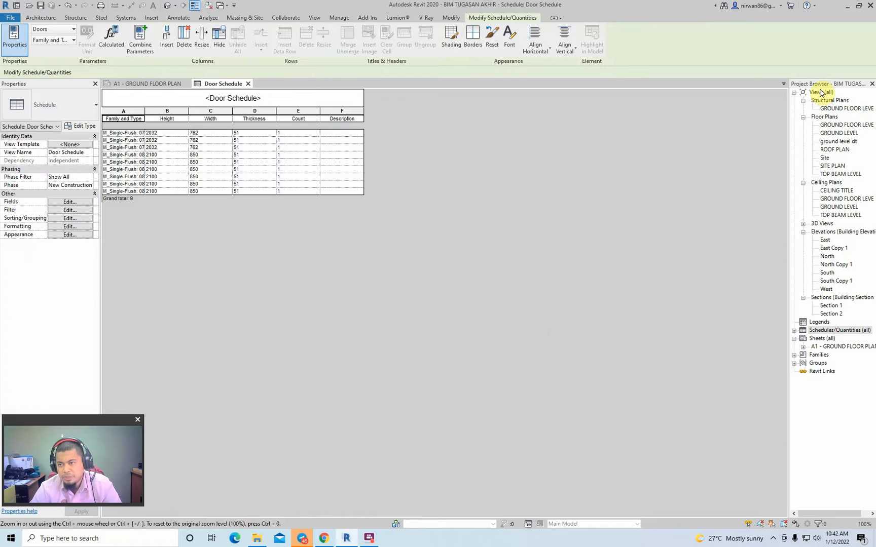
- List the project's schedules and widen the door schedule's Family and Type column to fit the full type names
left_click(795, 333)
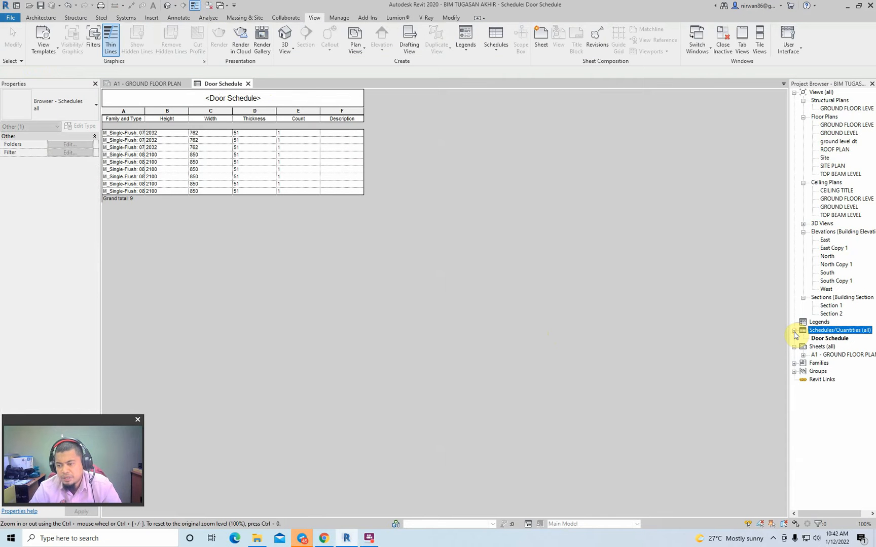
left_click(793, 330)
left_click(824, 340)
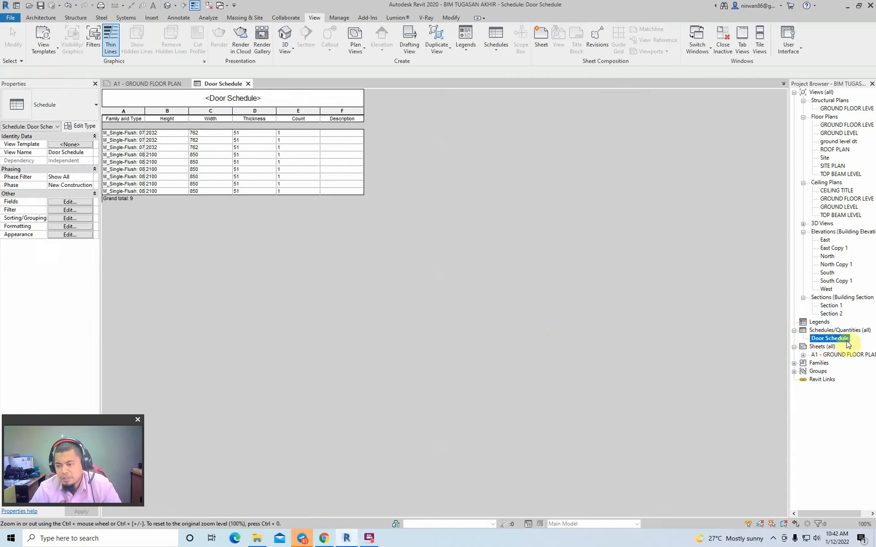
left_click(274, 234)
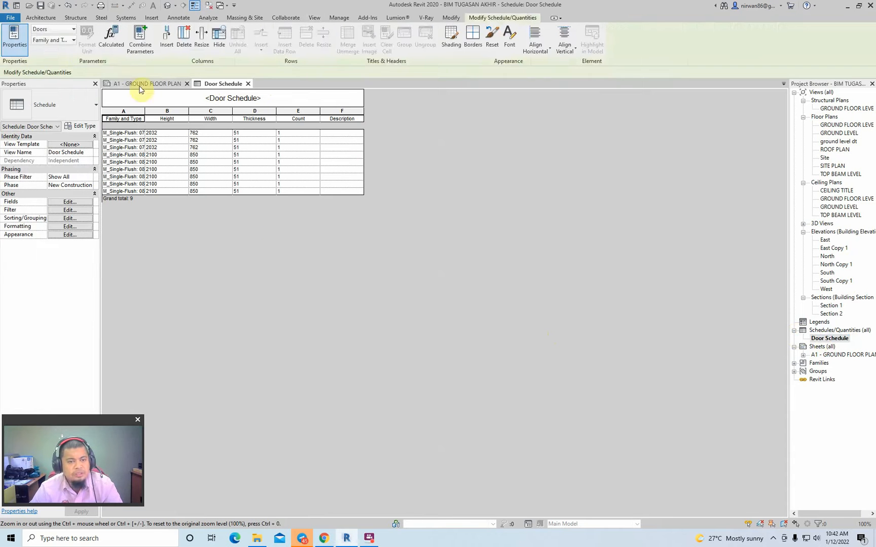
left_click_drag(143, 112, 182, 111)
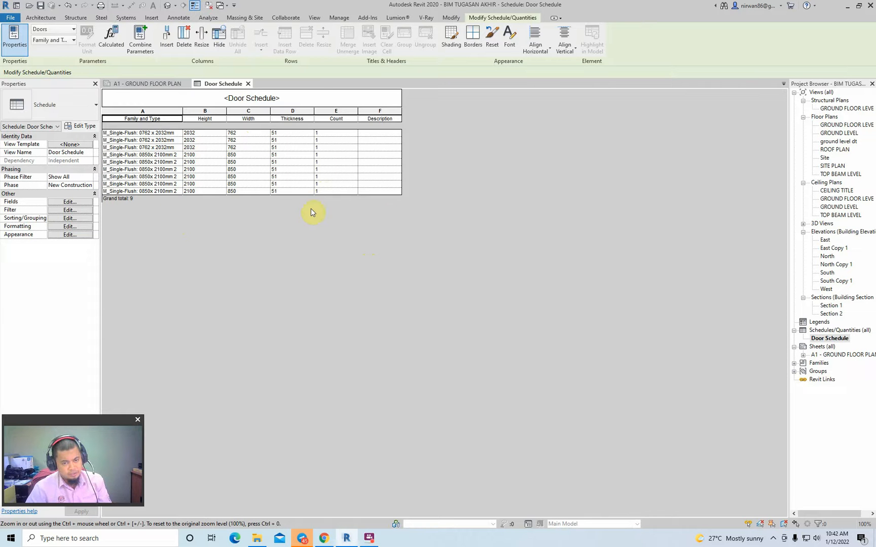
- Place the door schedule on sheet A1 beside the ceiling plan, and shift it slightly up and to the left
left_click(137, 83)
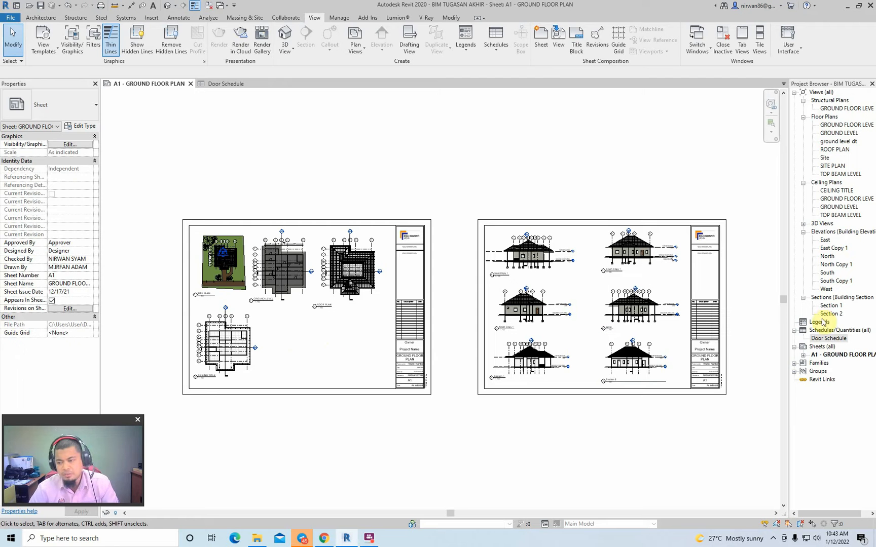
left_click(828, 338)
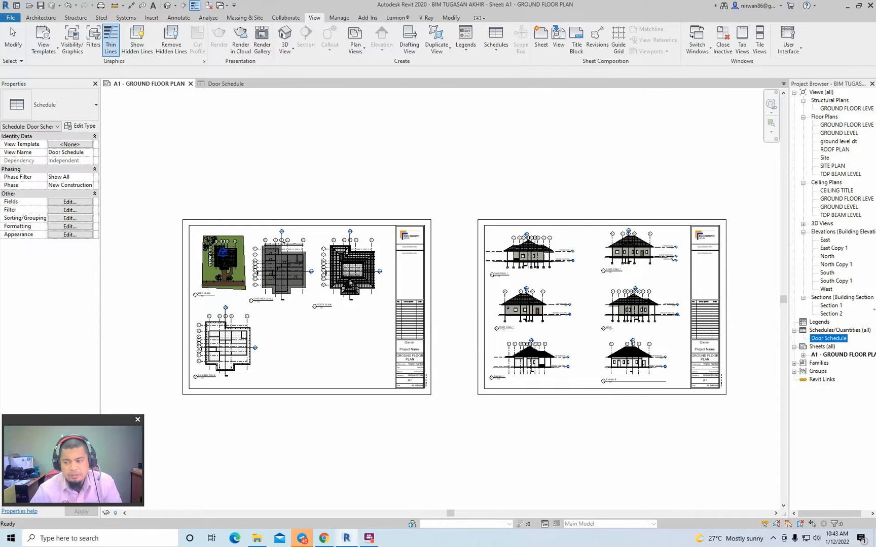
left_click_drag(331, 349, 285, 334)
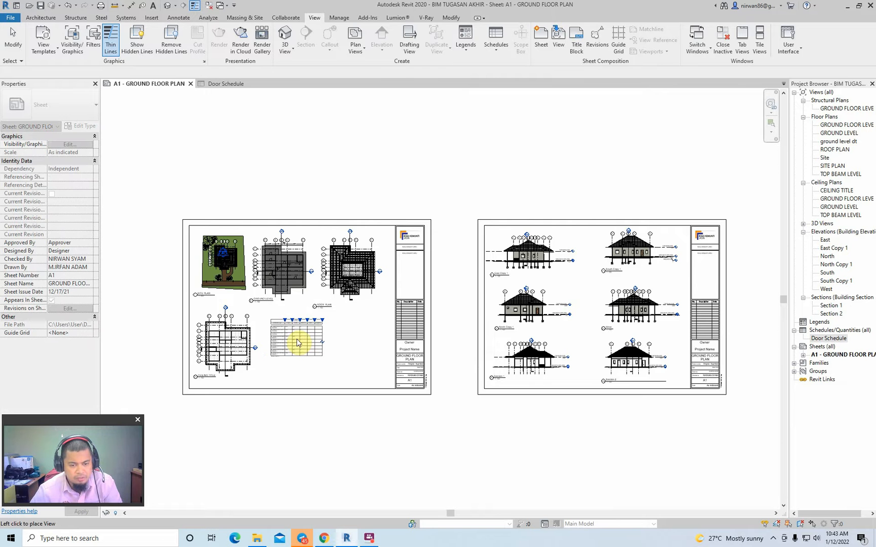
left_click(296, 342)
scroll(276, 349, "up", 5)
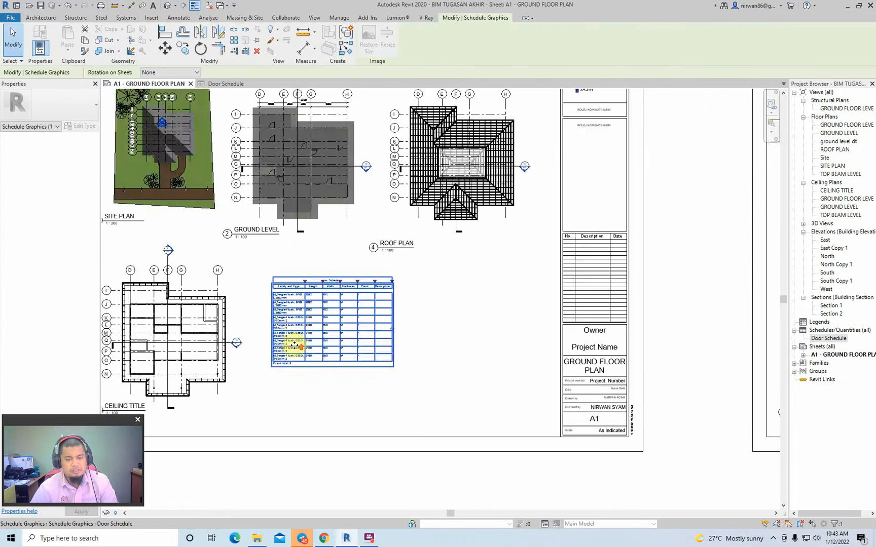
left_click(562, 278)
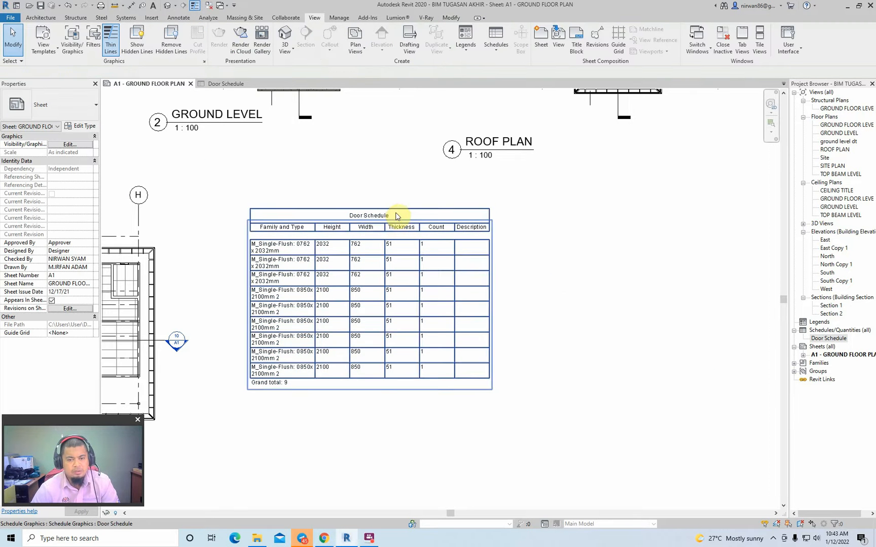
left_click_drag(399, 214, 368, 191)
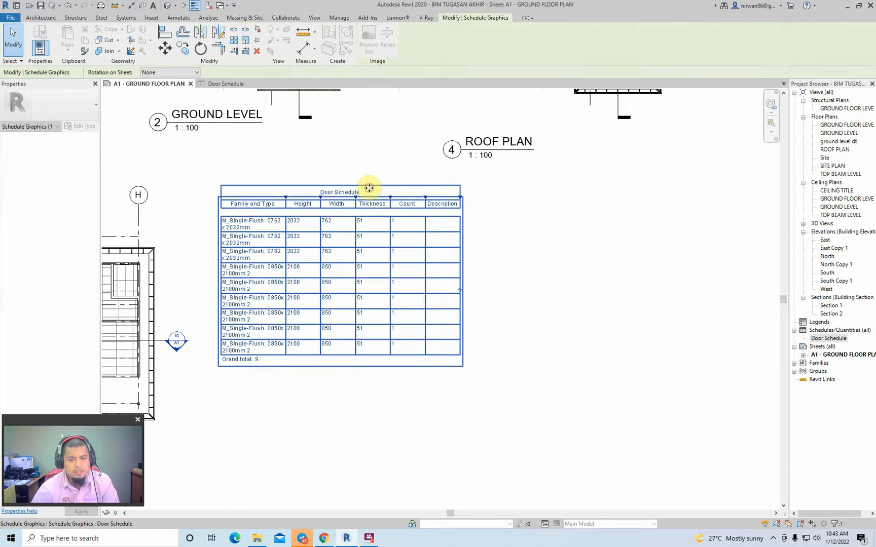
left_click(531, 312)
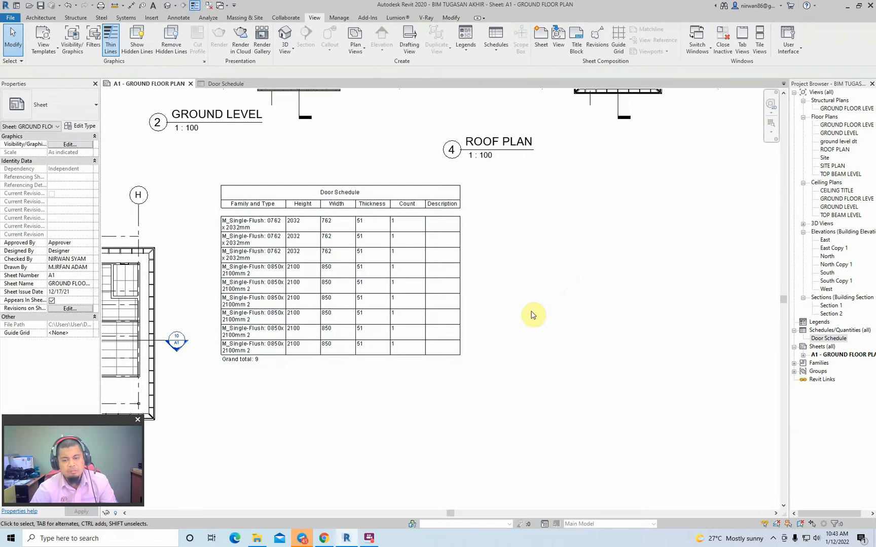
left_click(850, 330)
right_click(850, 330)
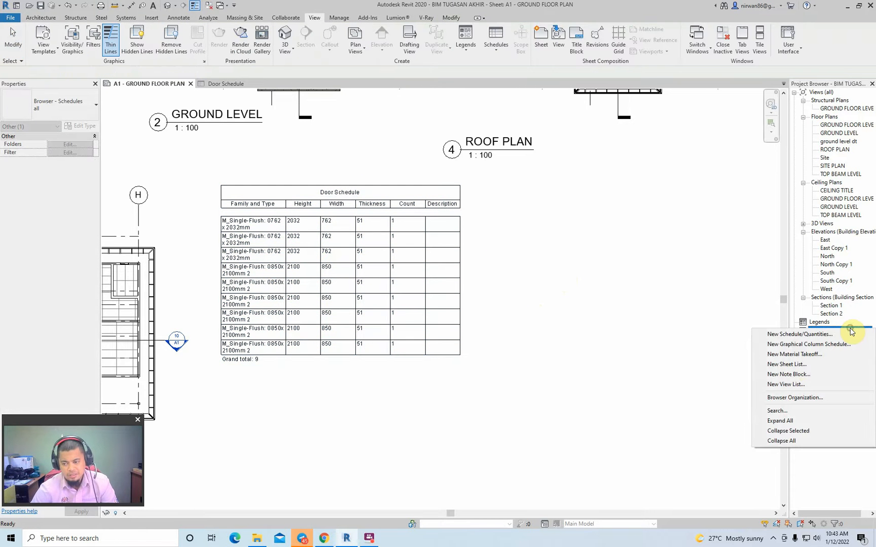
left_click(821, 335)
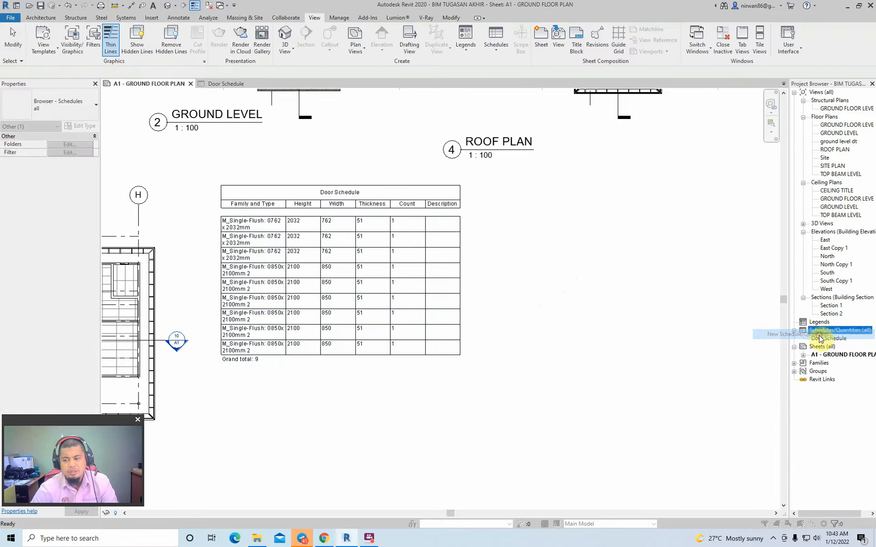
left_click(479, 143)
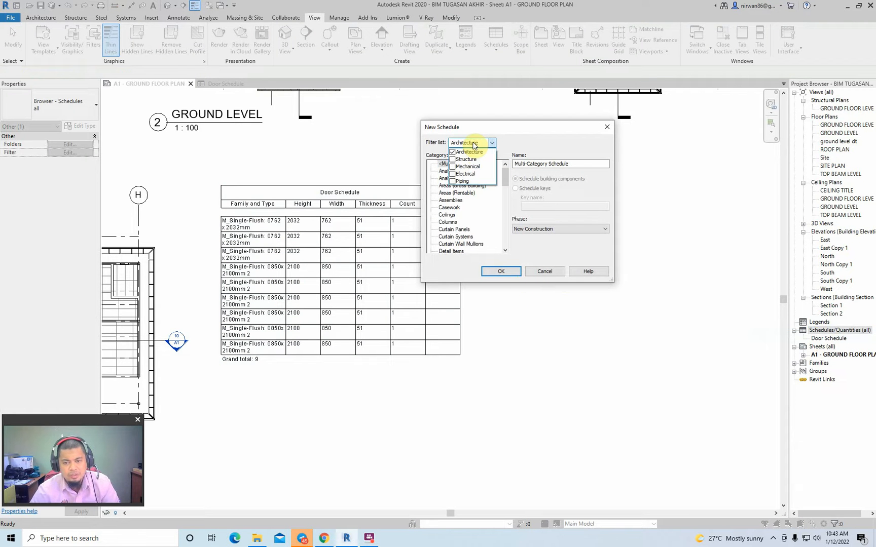
left_click(470, 213)
scroll(470, 213, "down", 8)
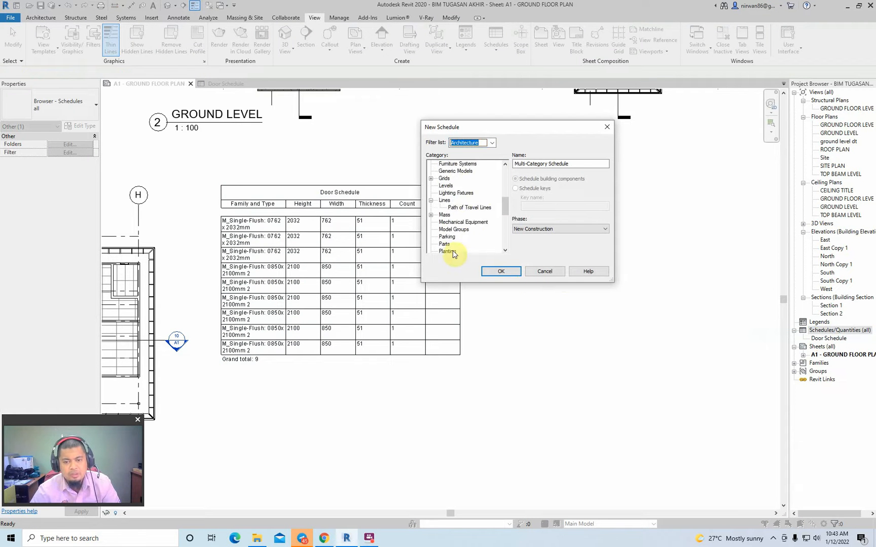
scroll(453, 251, "down", 4)
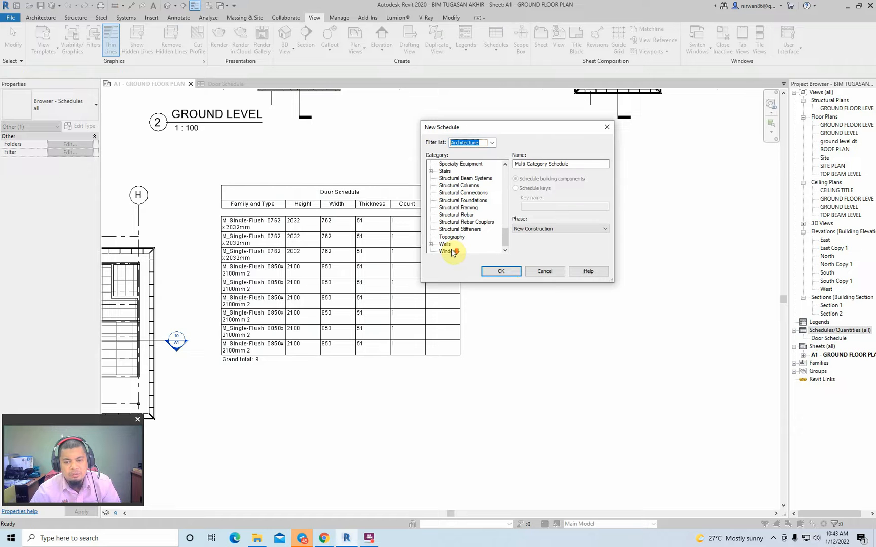
left_click(452, 251)
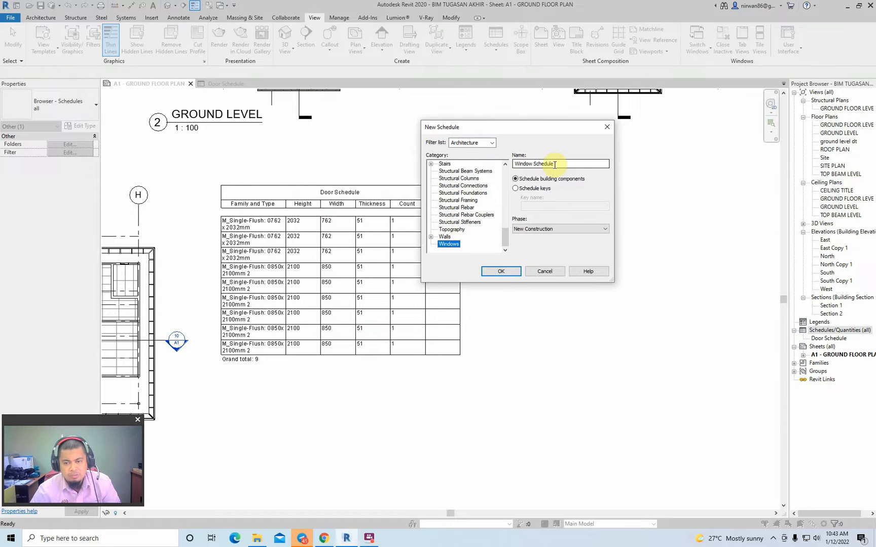
left_click(503, 271)
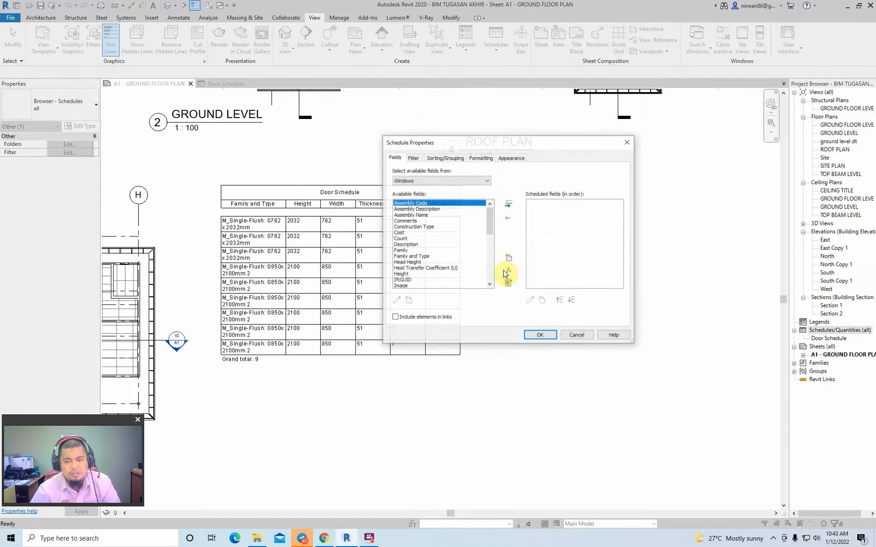
left_click(411, 240)
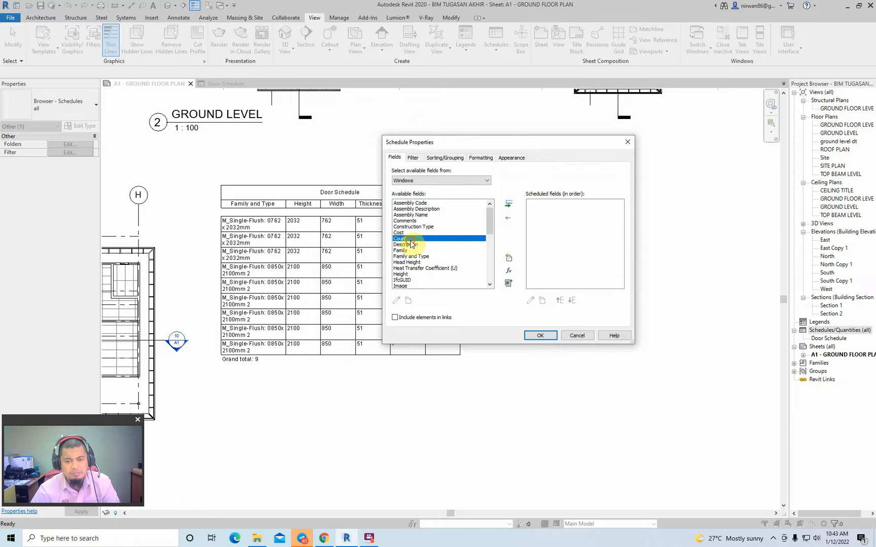
scroll(412, 248, "down", 7)
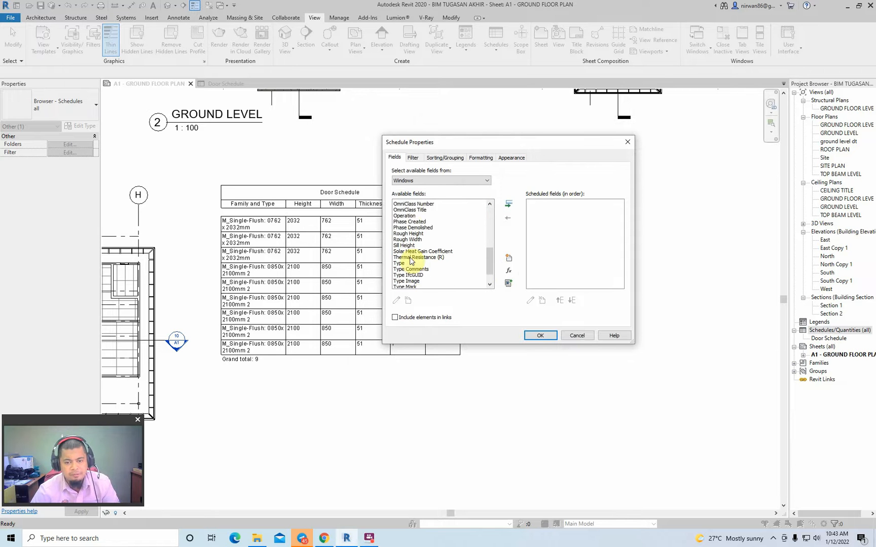
scroll(413, 264, "down", 2)
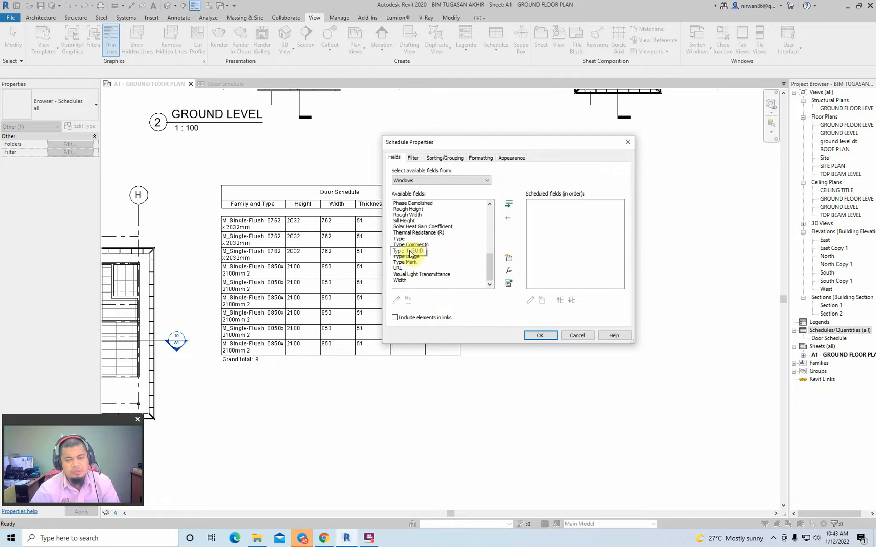
scroll(416, 235, "up", 1)
scroll(416, 235, "up", 2)
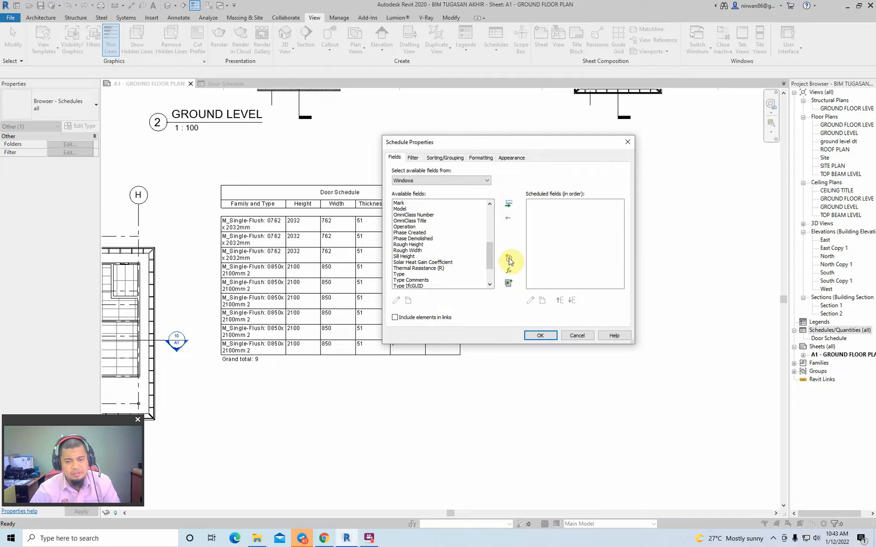
scroll(430, 229, "up", 1)
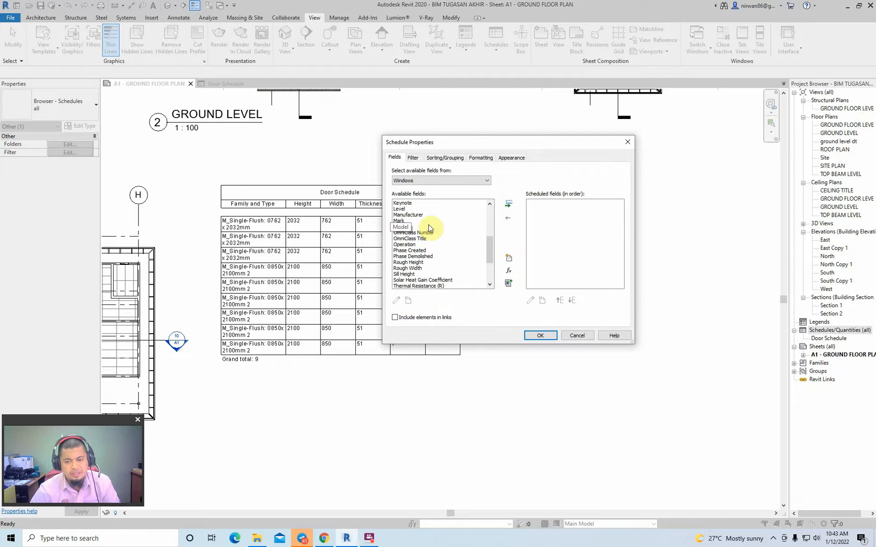
left_click(585, 336)
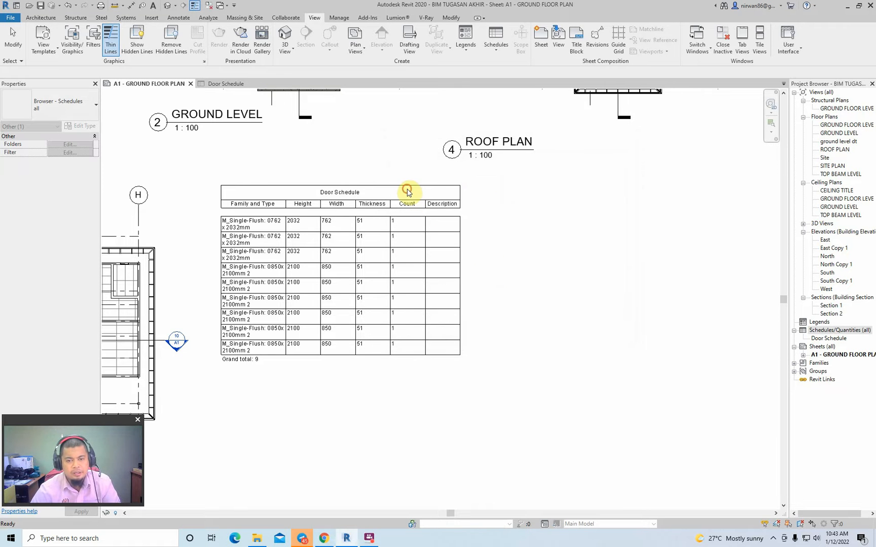
- Move the door schedule down on the sheet so it sits beside the ceiling plan, with more space below the ground level plan
left_click(406, 189)
left_click(558, 209)
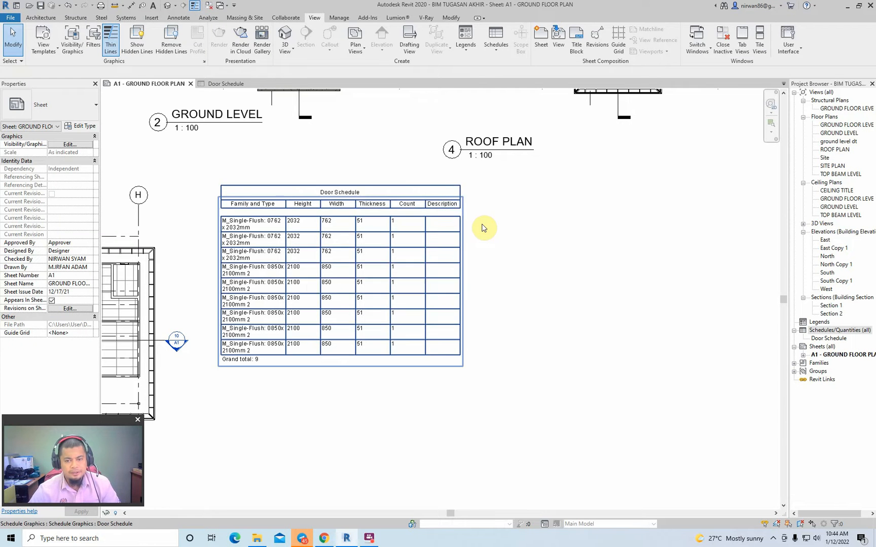
left_click(407, 188)
left_click_drag(400, 190, 393, 246)
left_click(531, 276)
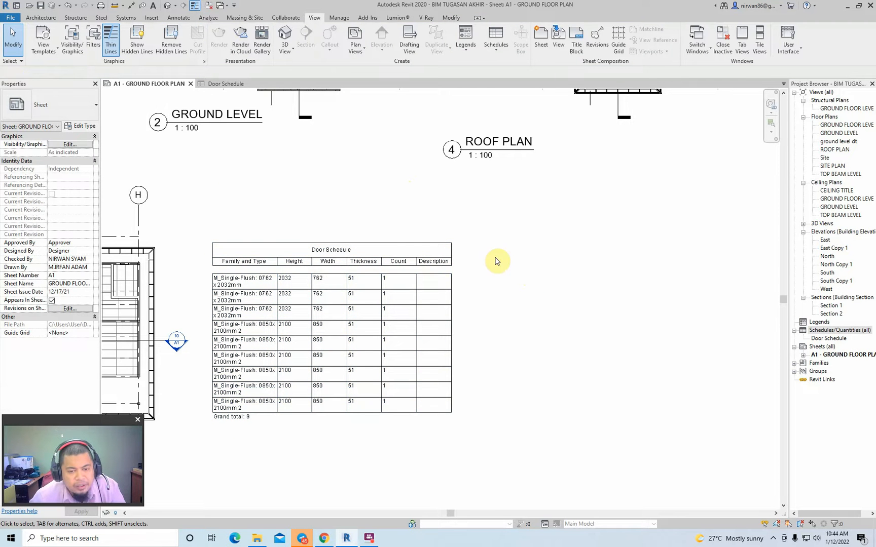
left_click(395, 247)
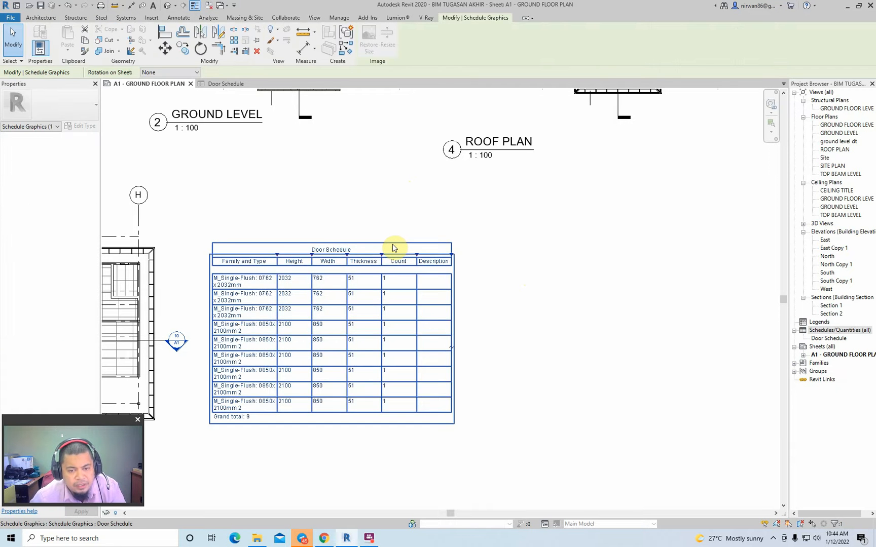
left_click(491, 248)
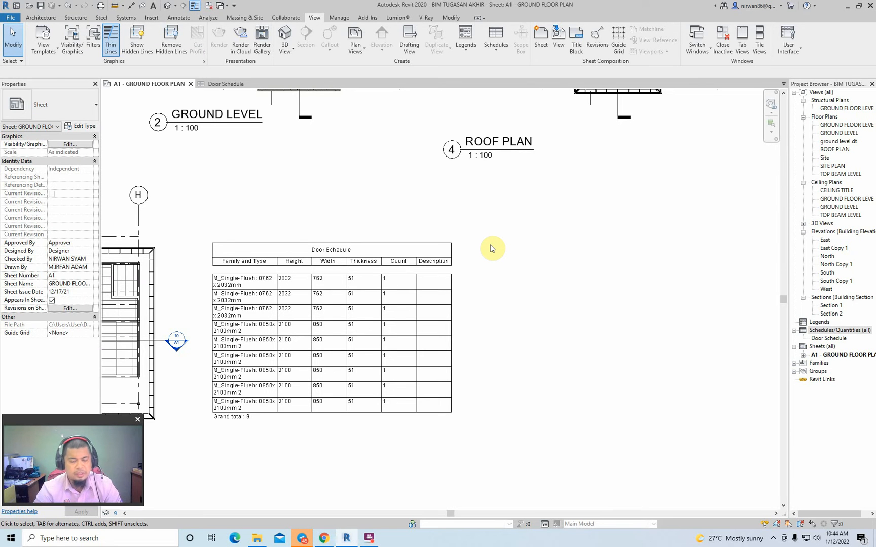
- Examine the door schedule on sheet A1 up close and in relation to the plan views and neighbouring elevation sheet
scroll(465, 234, "down", 5)
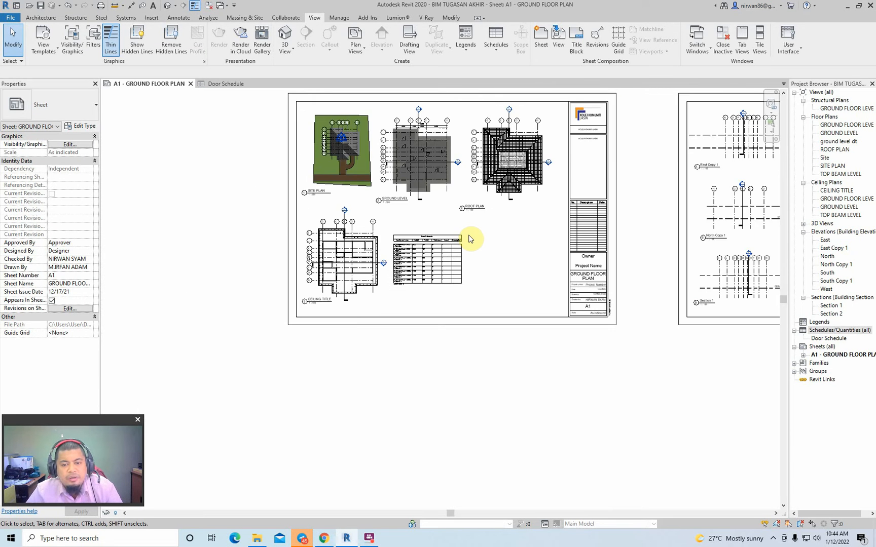
scroll(469, 241, "up", 3)
middle_click_drag(414, 220, 431, 314)
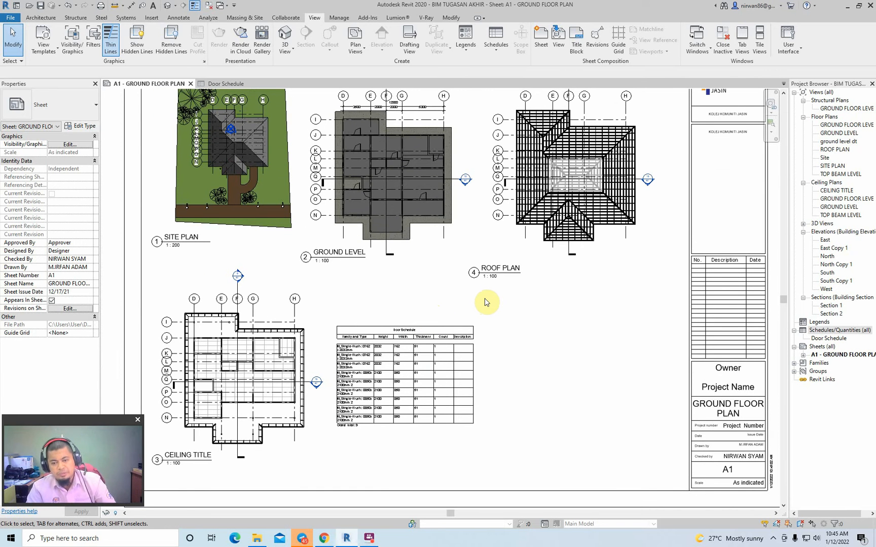
left_click(836, 338)
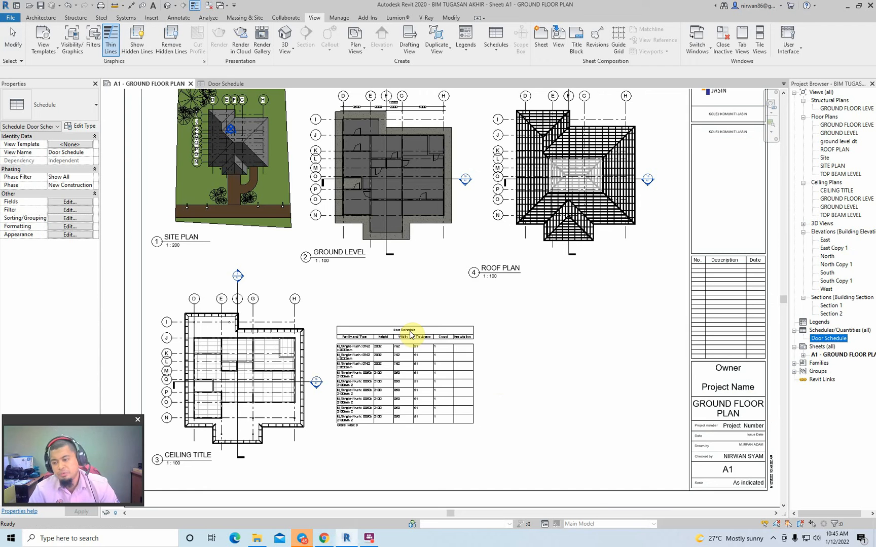
scroll(403, 362, "up", 3)
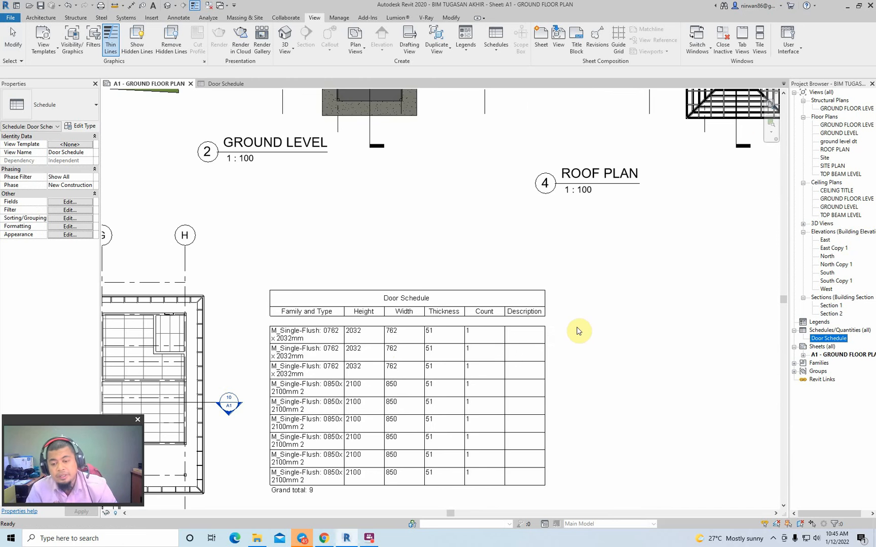
scroll(583, 317, "down", 2)
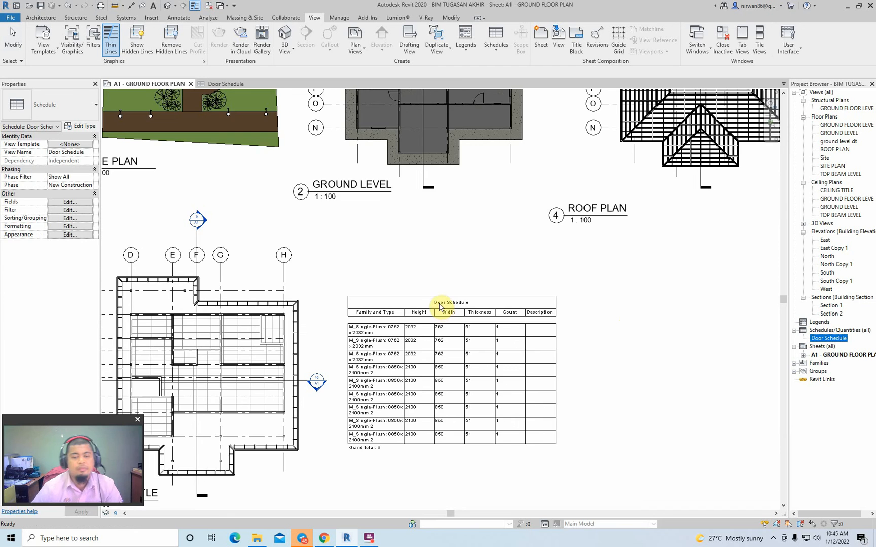
scroll(440, 307, "down", 2)
left_click(543, 281)
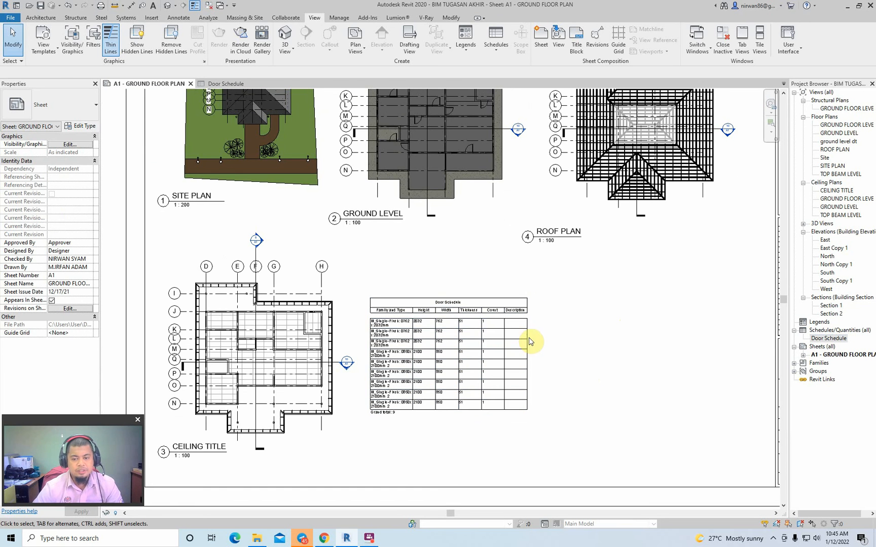
scroll(552, 330, "down", 2)
middle_click_drag(661, 323, 434, 367)
scroll(563, 368, "down", 2)
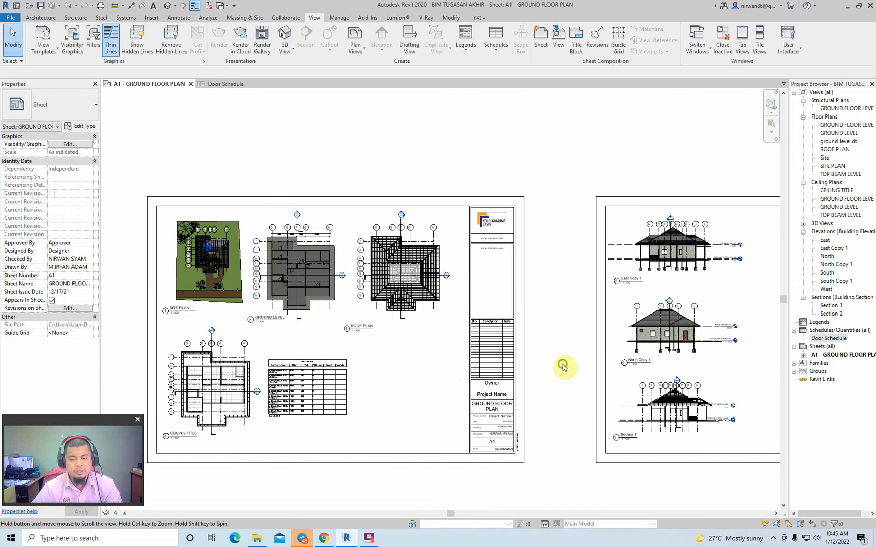
middle_click_drag(563, 366, 435, 354)
middle_click_drag(240, 352, 471, 355)
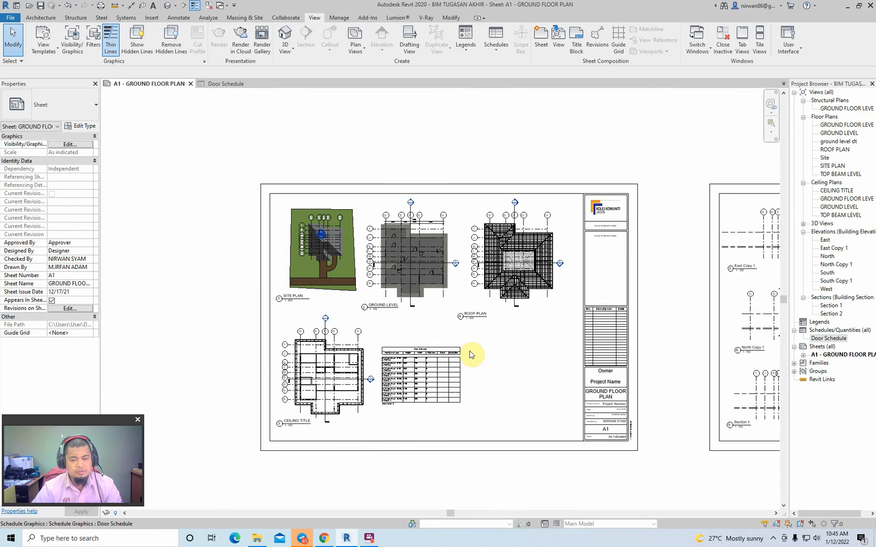
scroll(418, 375, "up", 2)
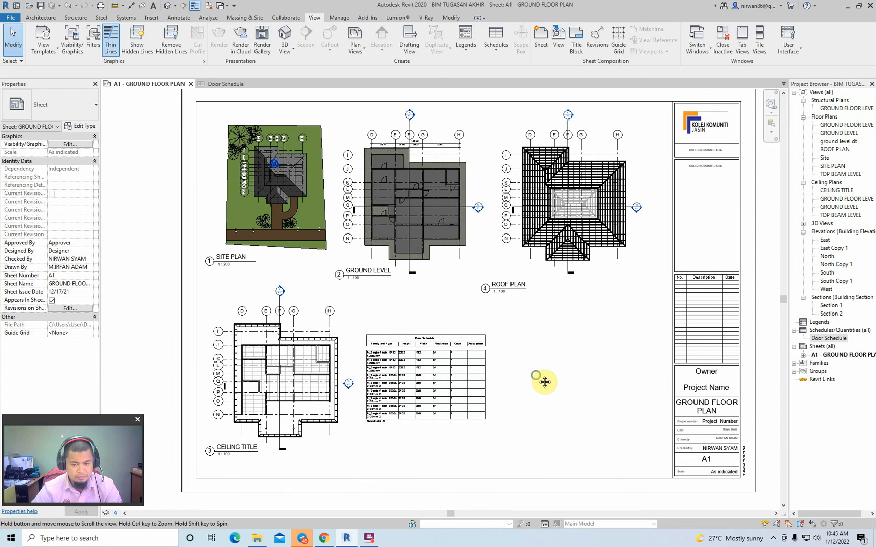